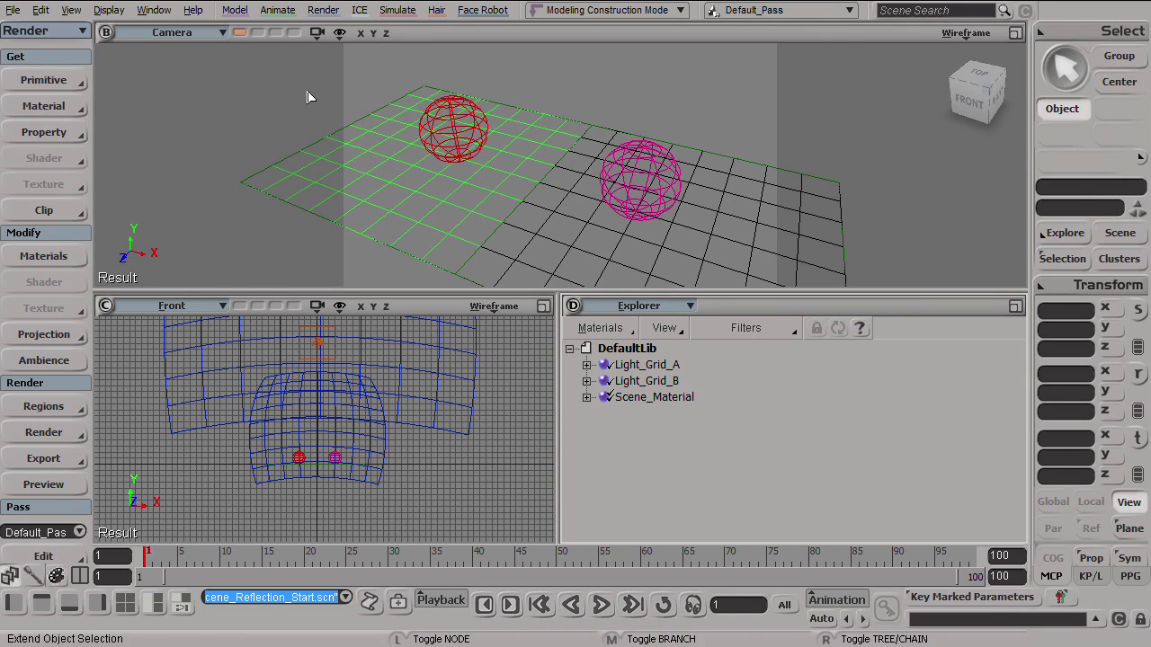
Cancel loading a scene, maximize the Camera viewport and pull back to see the whole setup
key("ctrl+o")
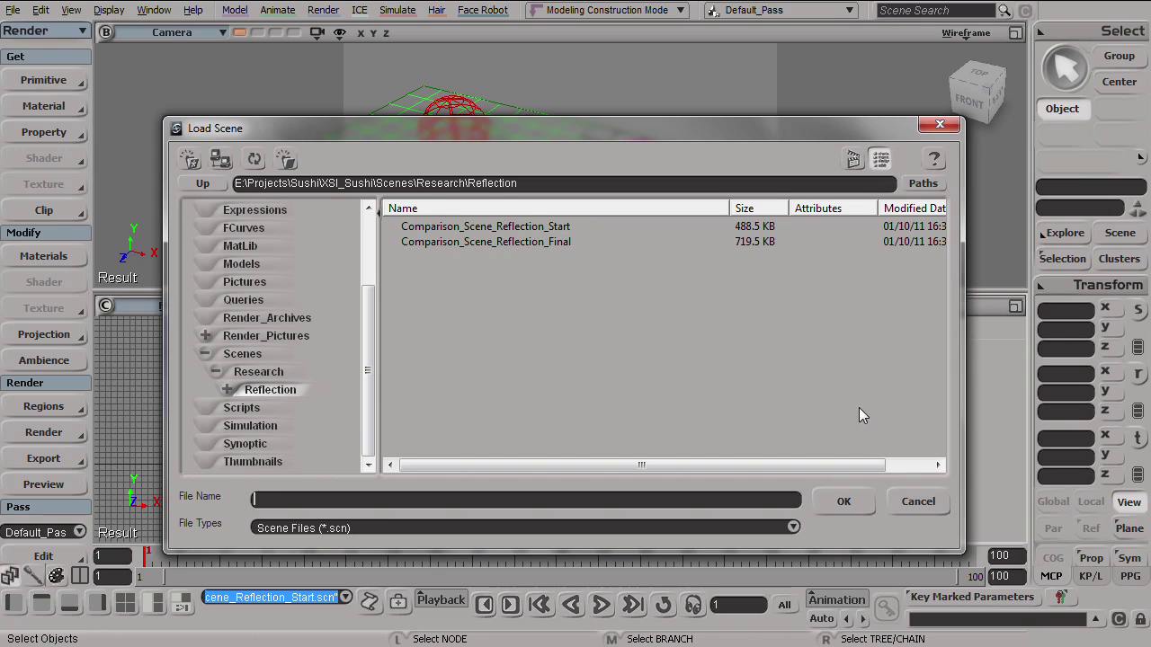
left_click(918, 501)
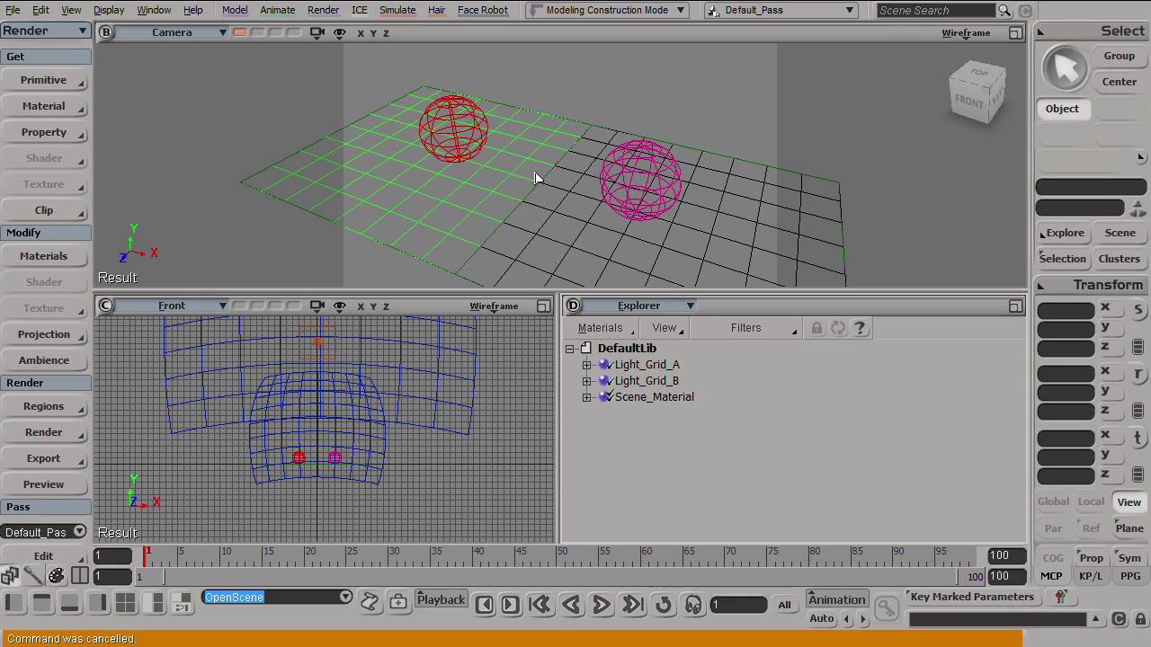
left_click(1014, 33)
key("s")
right_click_drag(434, 218, 608, 317)
mouse_move(609, 317)
left_mouse_down()
mouse_move(639, 286)
mouse_move(639, 257)
mouse_move(590, 324)
left_mouse_up()
key("space")
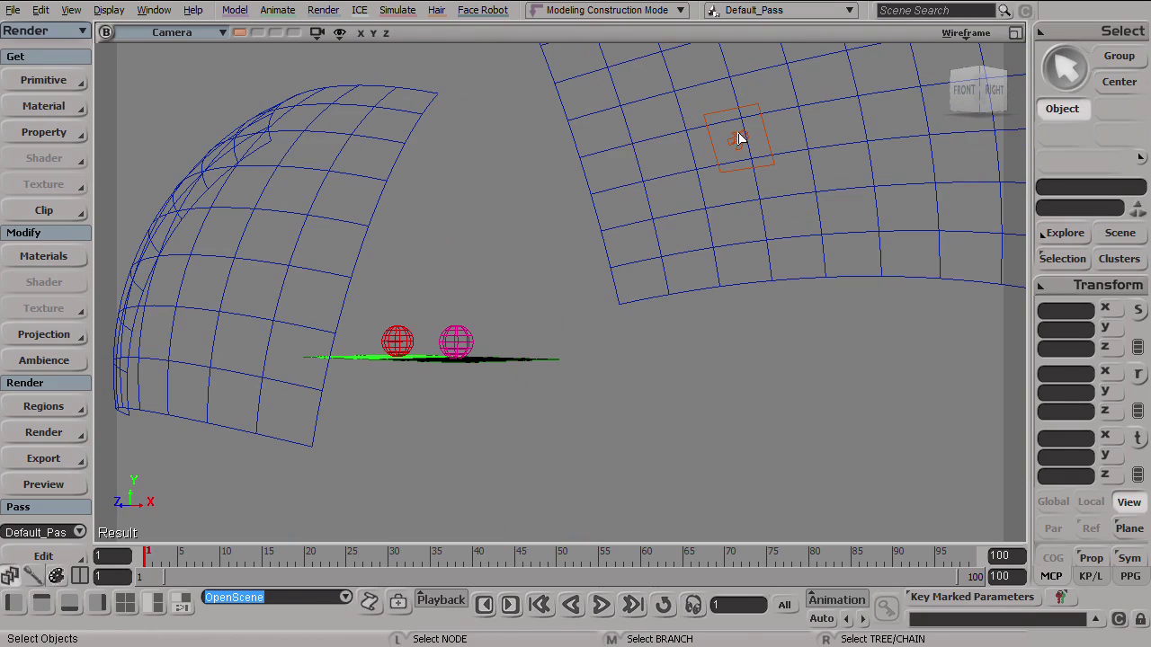
Frame the spot light, then orbit around to inspect the curved grid and Light_Grid_B
left_click(740, 138)
key("f")
key("s")
right_click_drag(760, 266, 714, 329)
left_click_drag(714, 329, 656, 376)
left_click(630, 359)
left_click(395, 324)
key("s")
left_click_drag(416, 334, 682, 416)
Recall the stored sphere view, clear the selection and dolly to frame both spheres
left_click(241, 32)
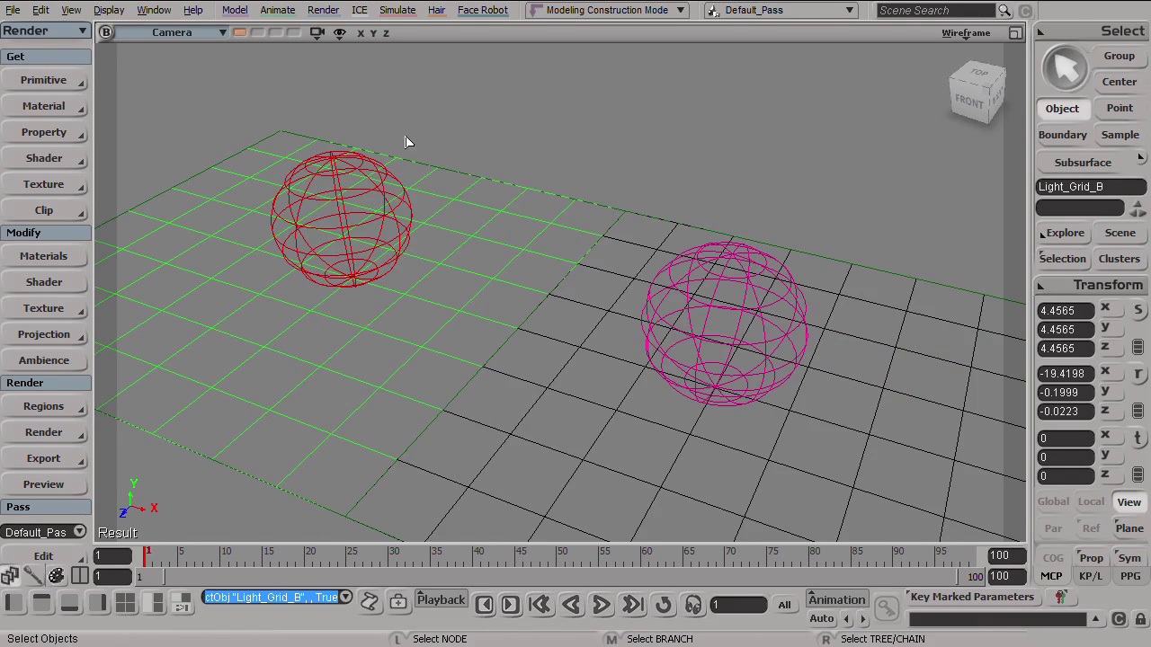
left_click(777, 304)
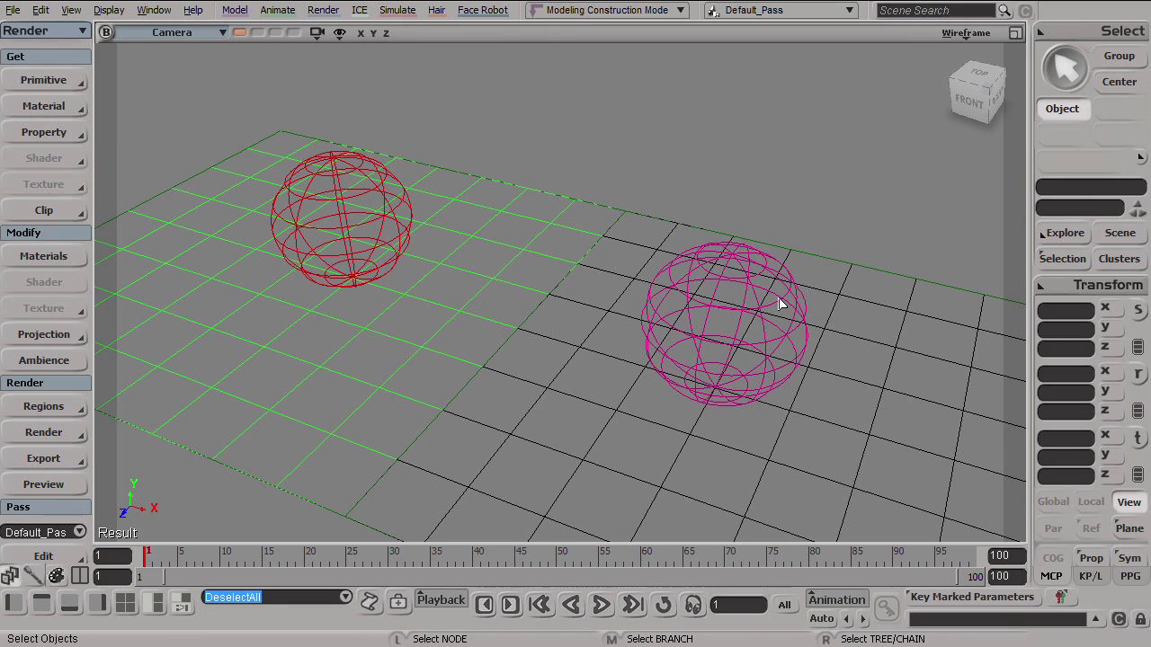
key("shift")
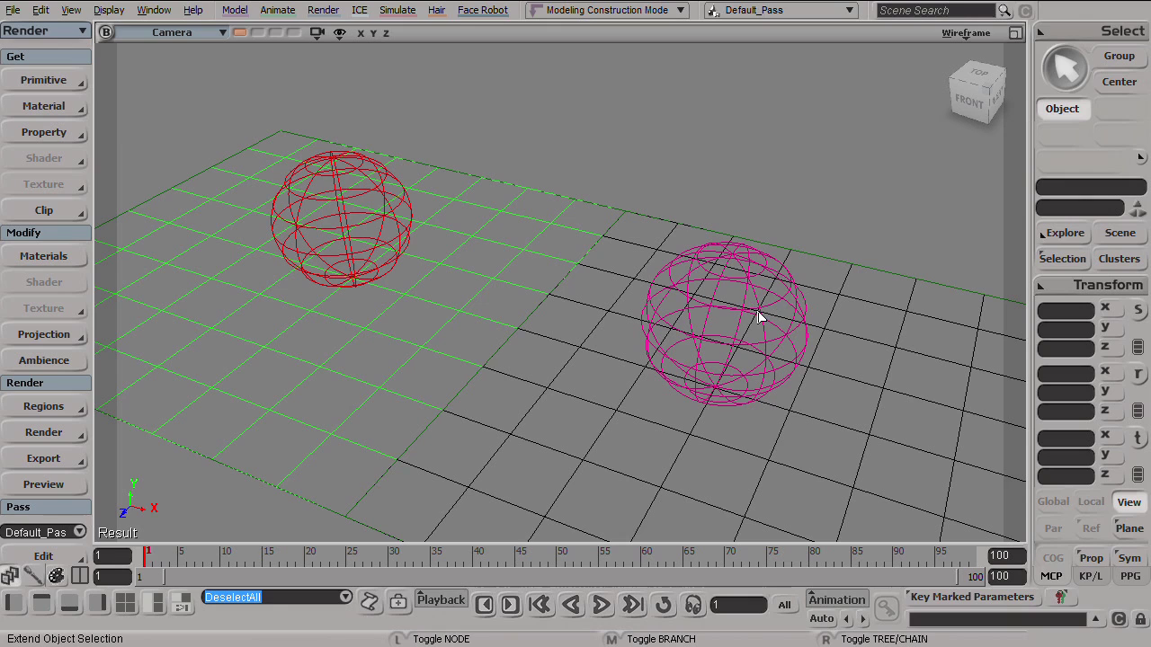
key("s")
right_click_drag(799, 368, 822, 351)
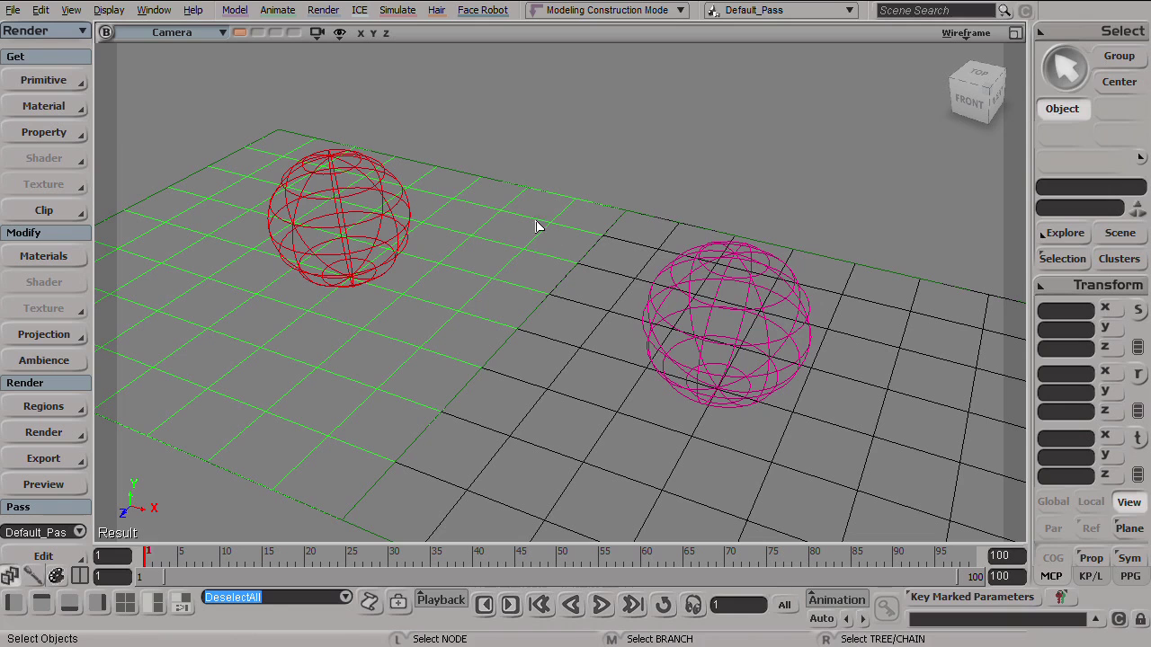
left_click(634, 333)
Check Floor_B's Phong material in the Render Tree, then pull back toward the spot light
key("7")
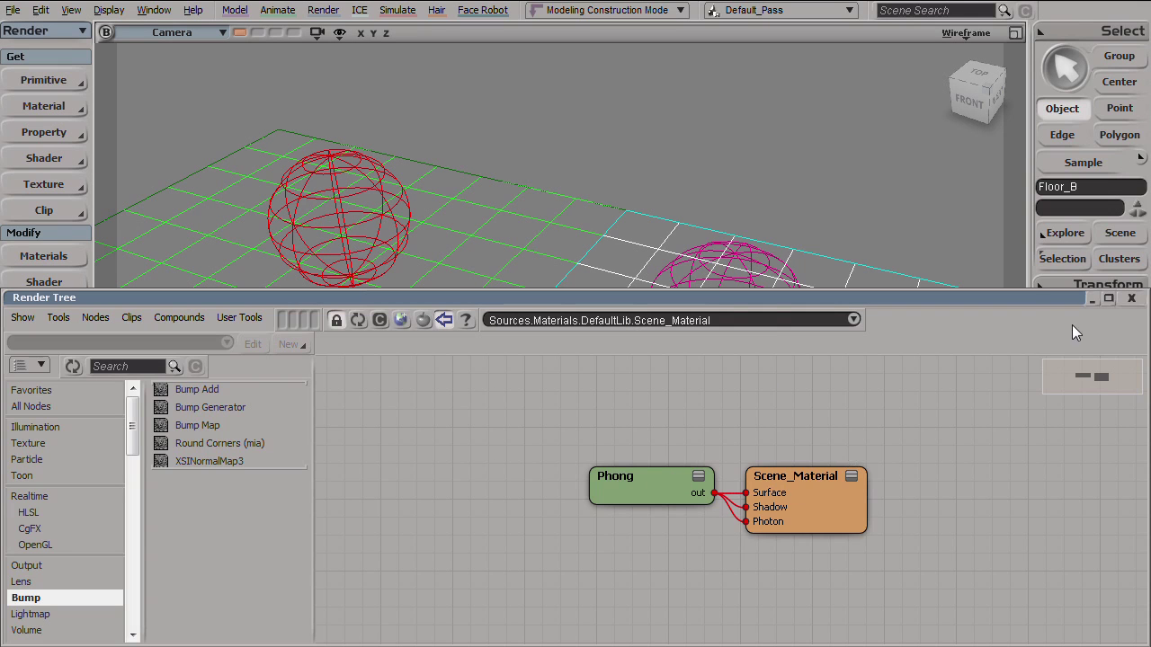
left_click(1131, 297)
left_click(746, 279)
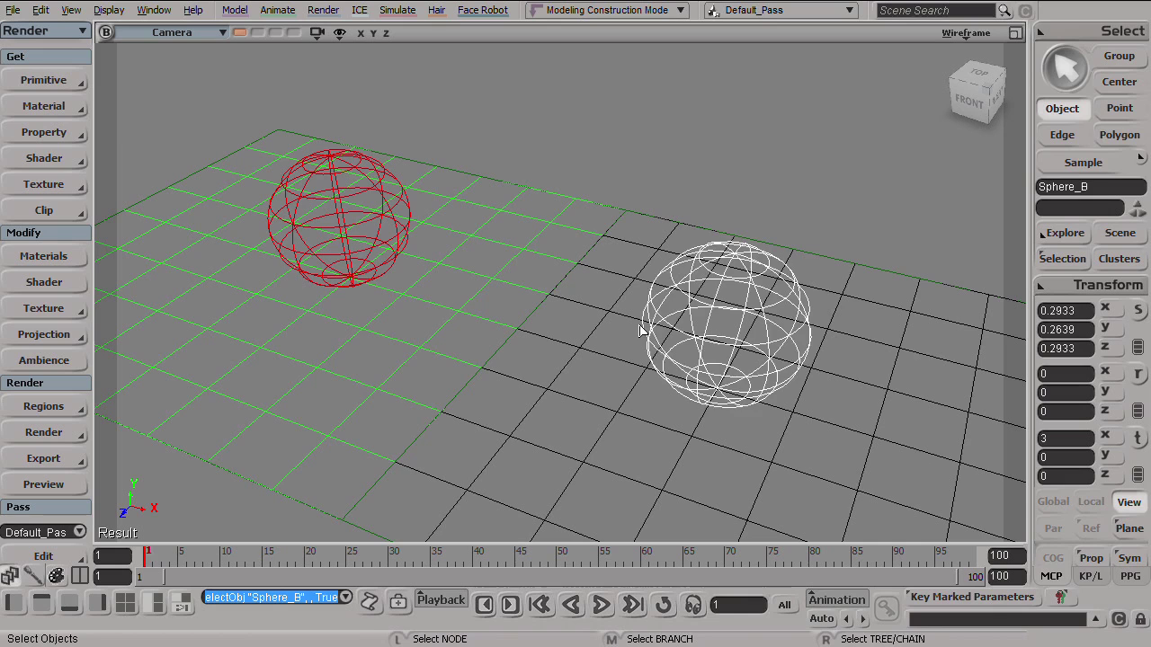
left_click(763, 290)
key("s")
right_click_drag(764, 290, 617, 237)
left_click_drag(616, 237, 755, 210)
key("space")
Inspect the Spot light's soft_light, Light and Area settings: rectangular area, 8×8 samples, scaling 6
left_click(758, 168)
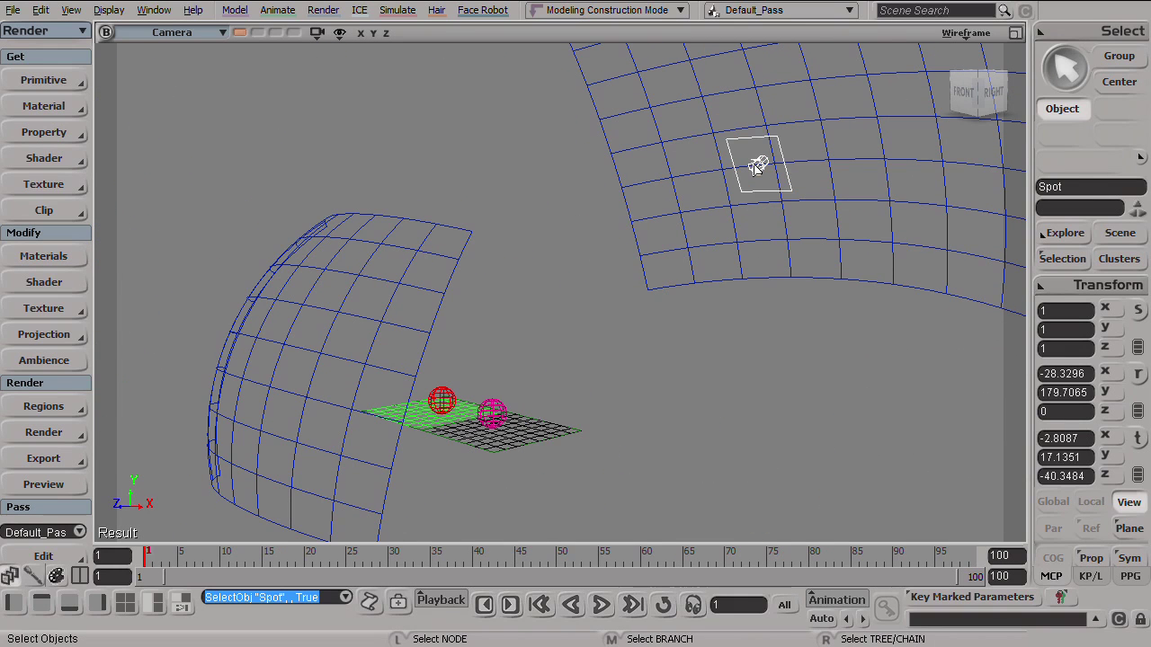
key("Return")
left_click(240, 191)
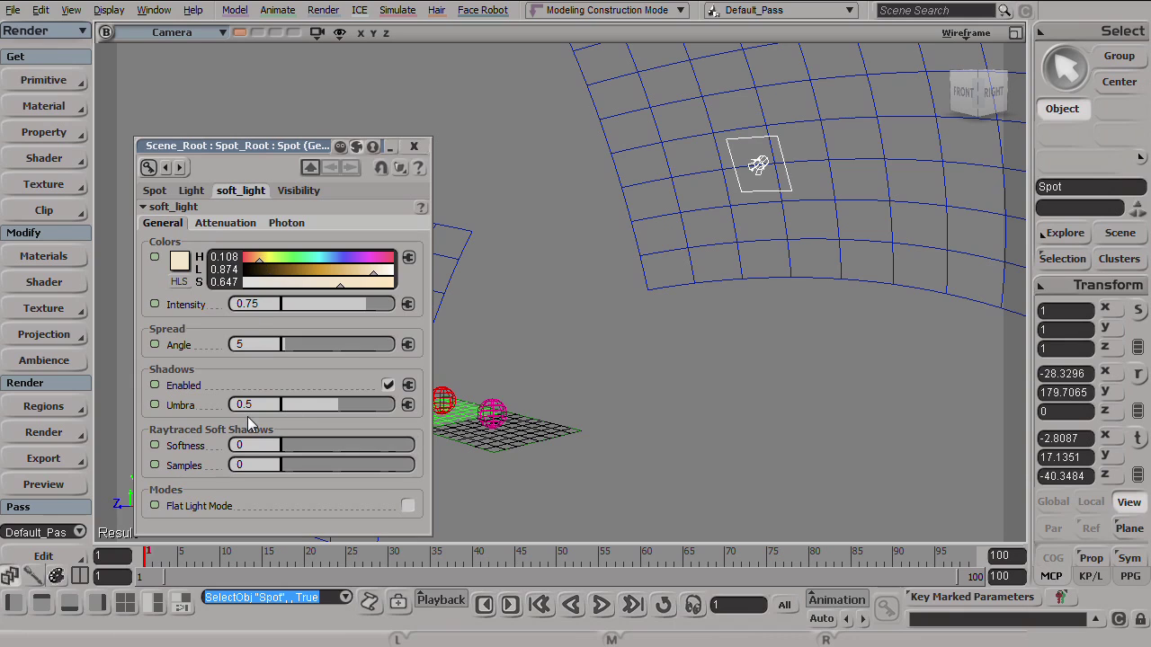
left_click(192, 191)
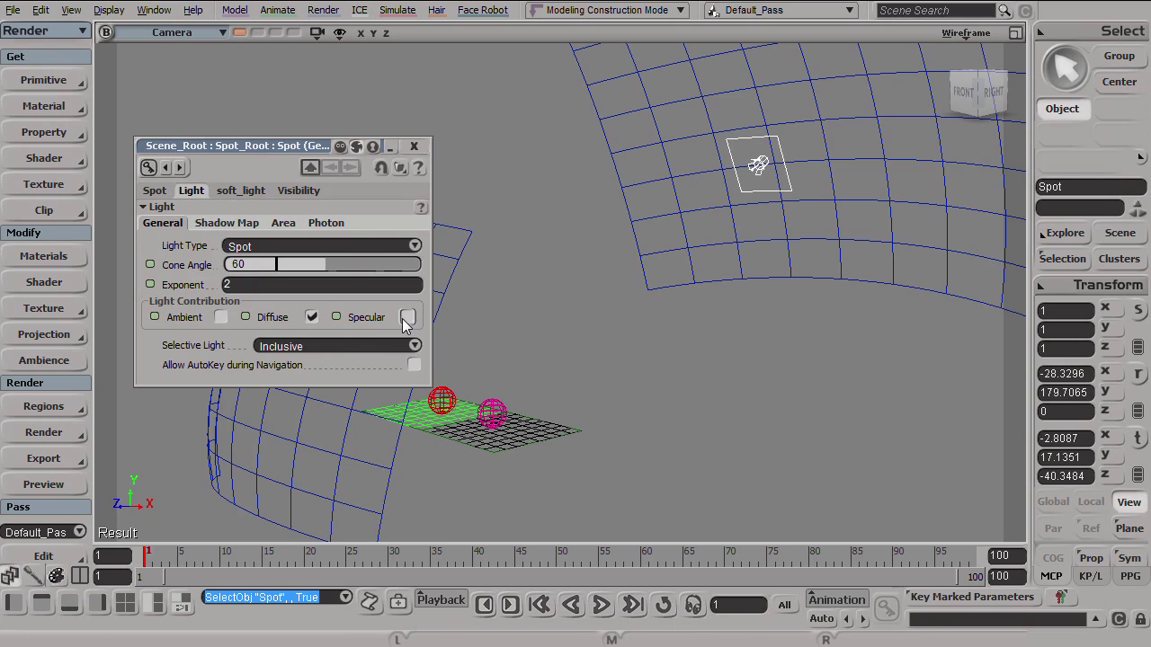
left_click(284, 225)
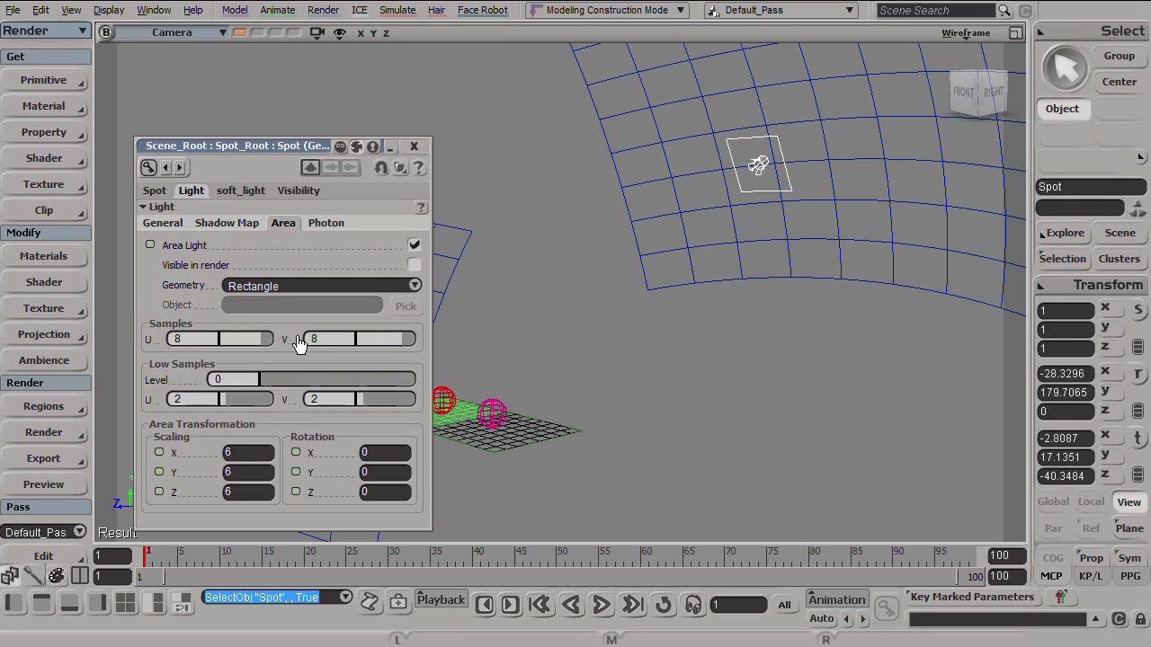
left_click(414, 147)
left_click(861, 249)
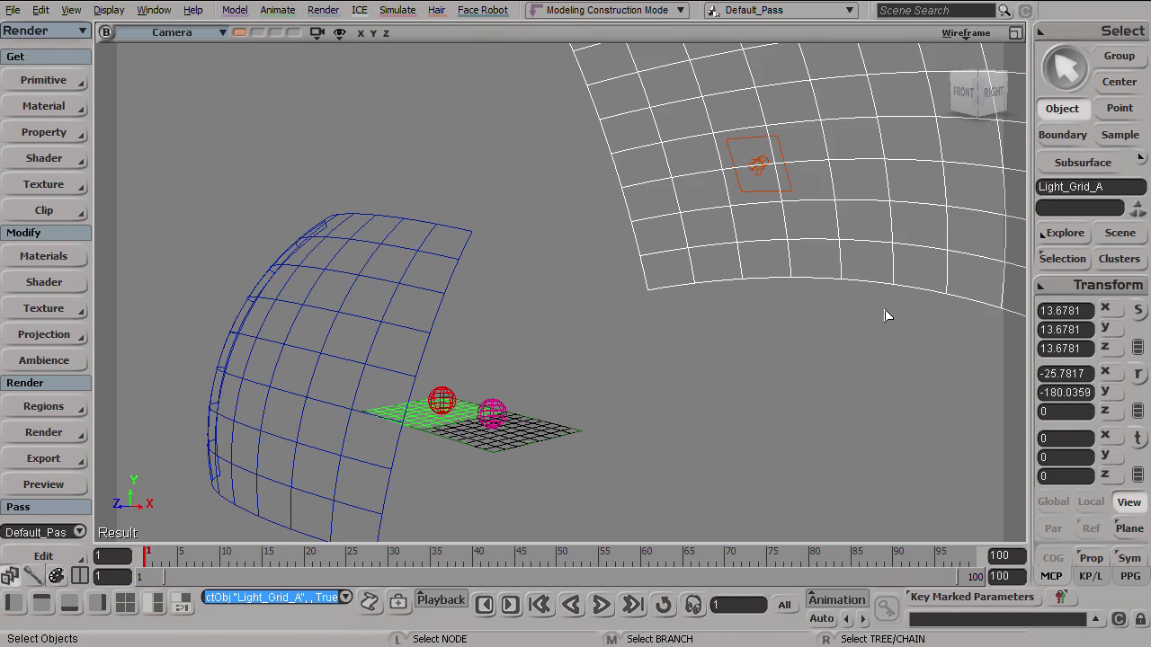
left_click(60, 282)
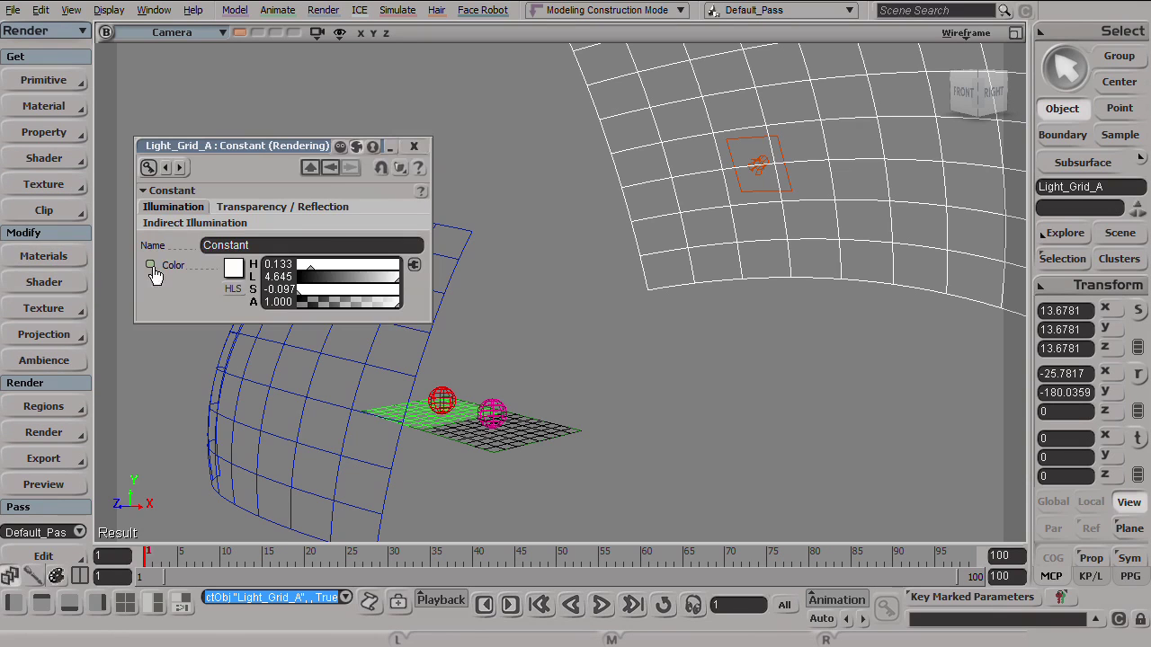
left_click(233, 289)
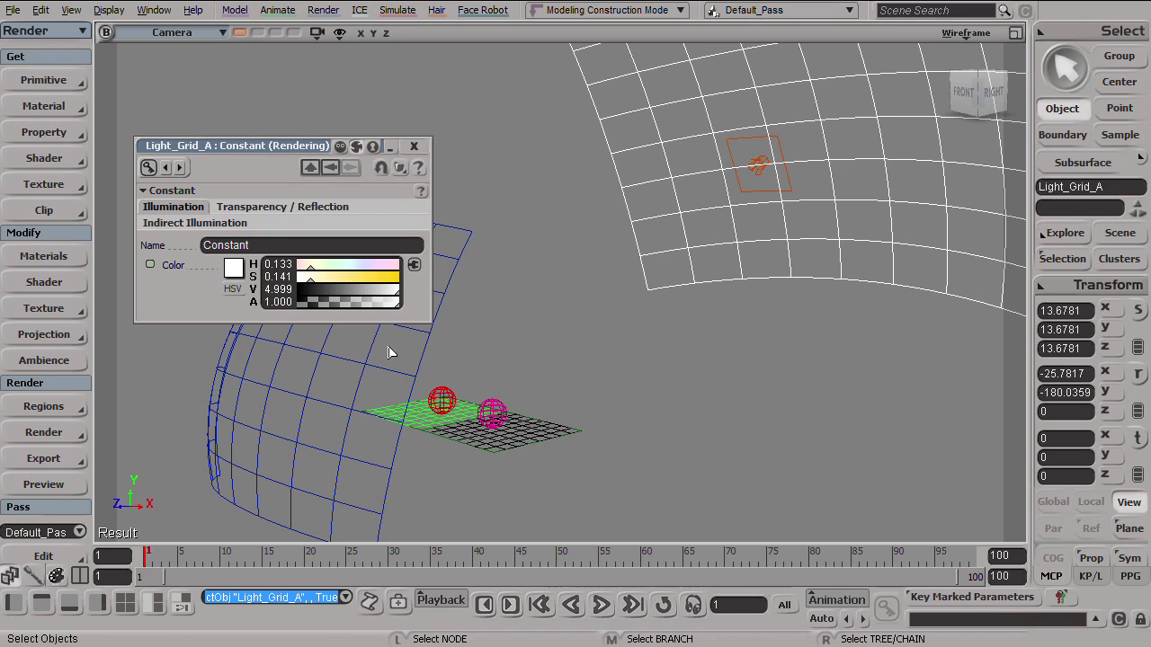
left_click(423, 346)
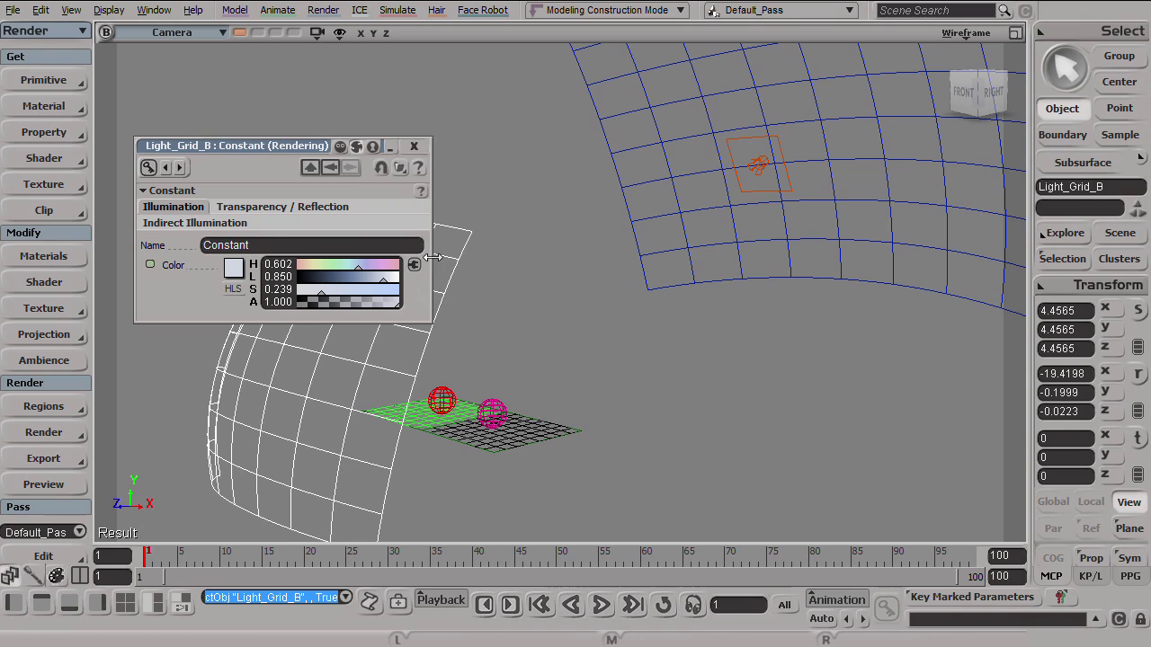
left_click(413, 146)
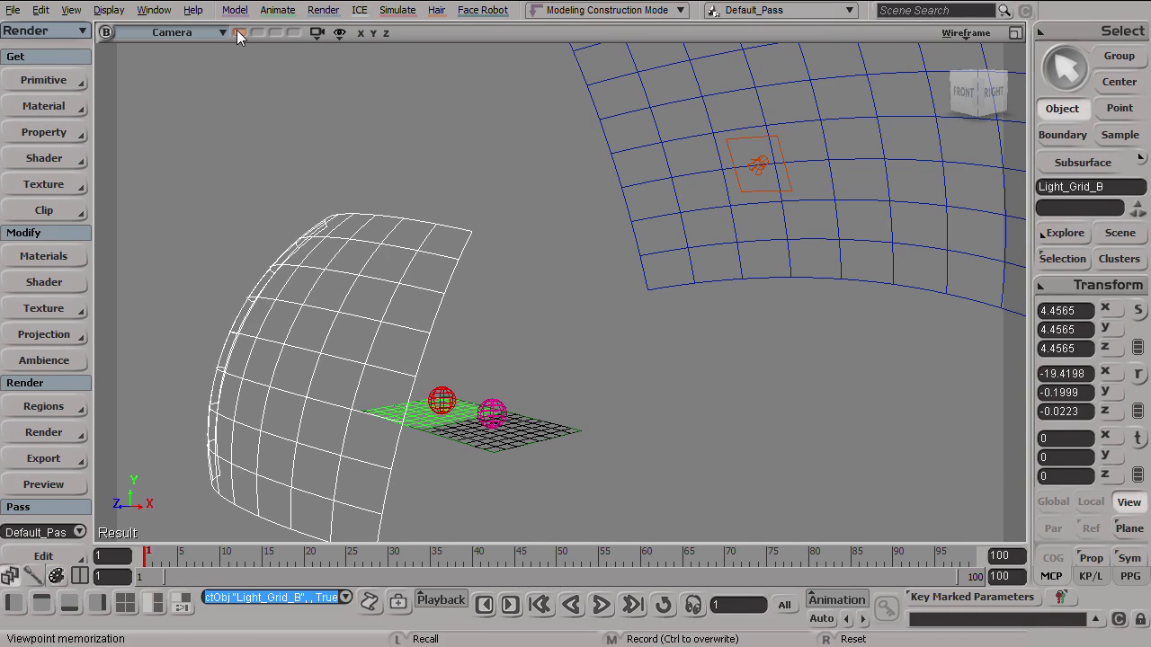
Render a region over the floor and spheres to see soft shadows, then hide it
key("r")
key("q")
left_click_drag(147, 66, 973, 502)
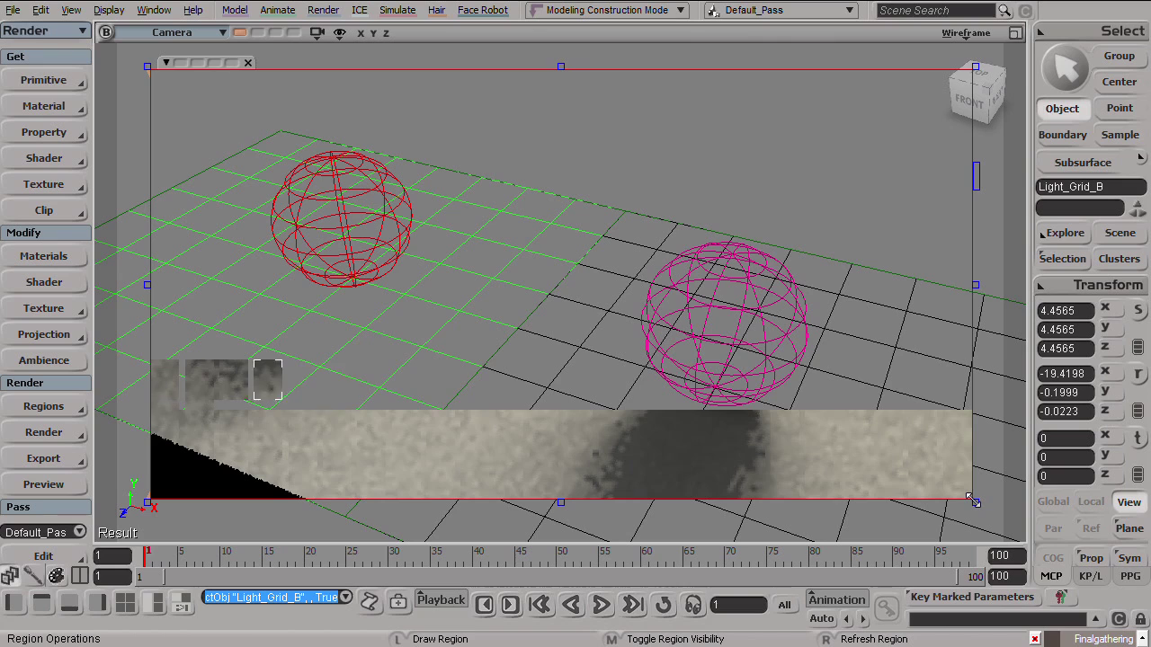
key("ctrl+z")
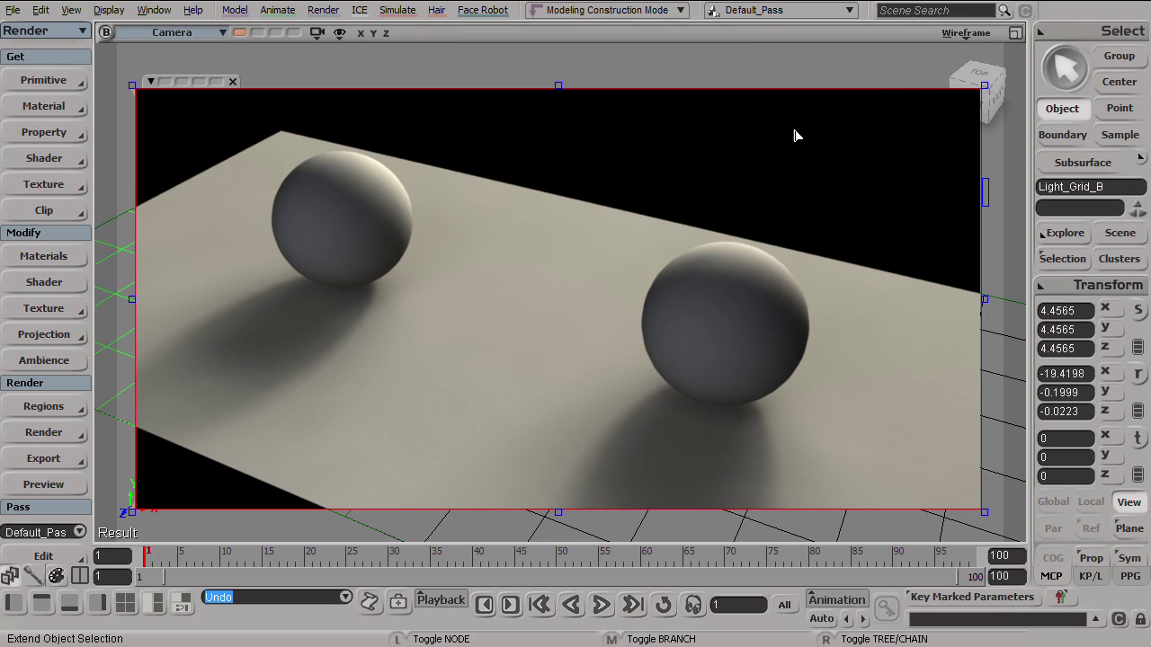
middle_click(350, 388)
key("space")
left_click(500, 267)
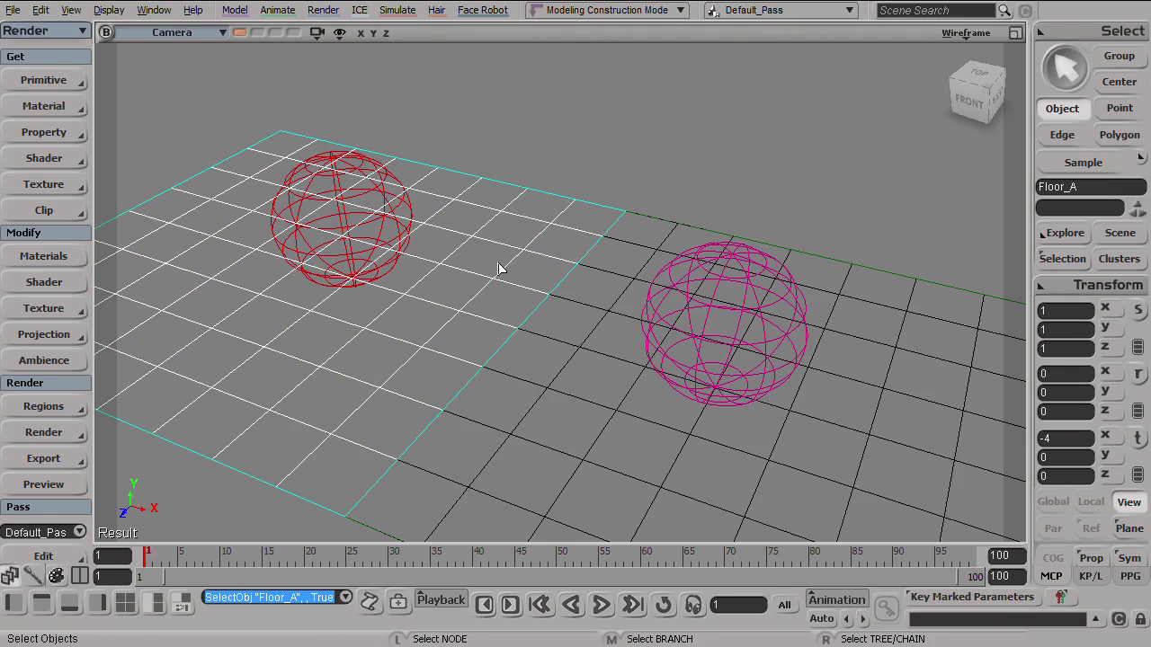
Give Floor_A an Architectural material and assign that same material to Floor_B
left_click(50, 105)
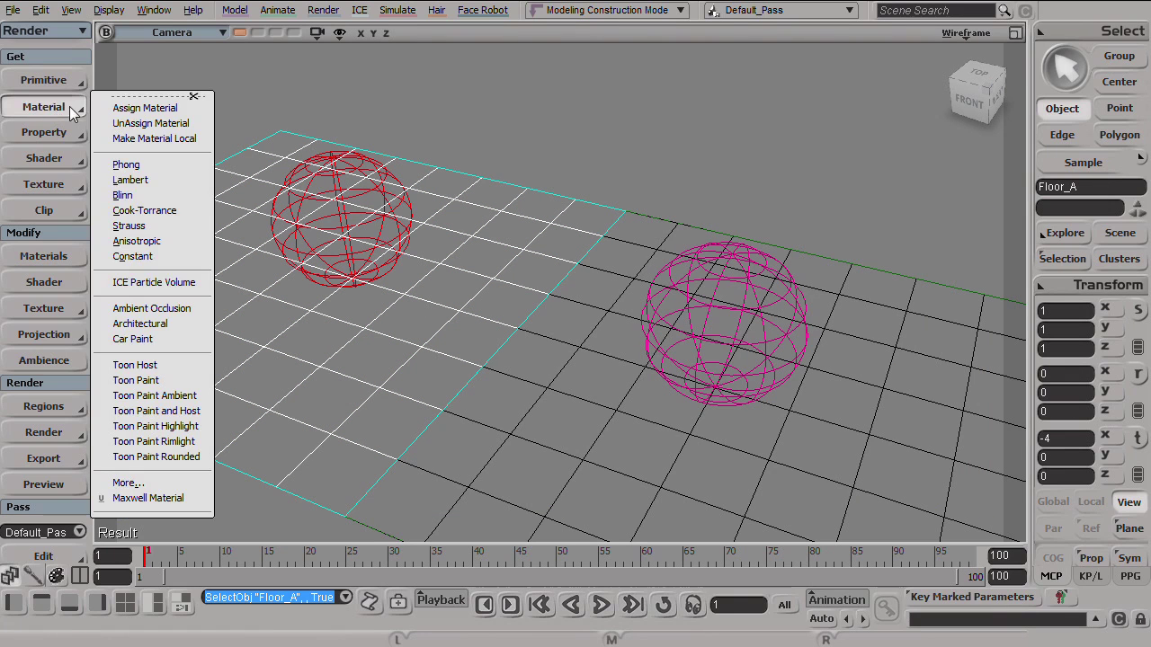
left_click(156, 329)
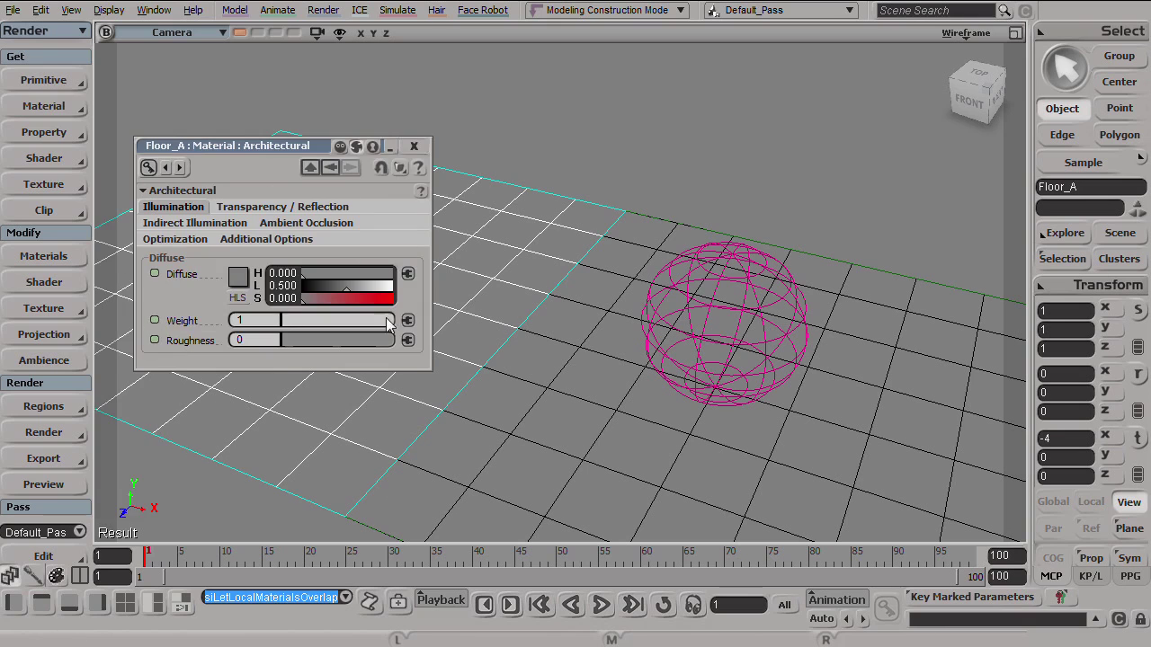
left_click(576, 333)
left_click(56, 106)
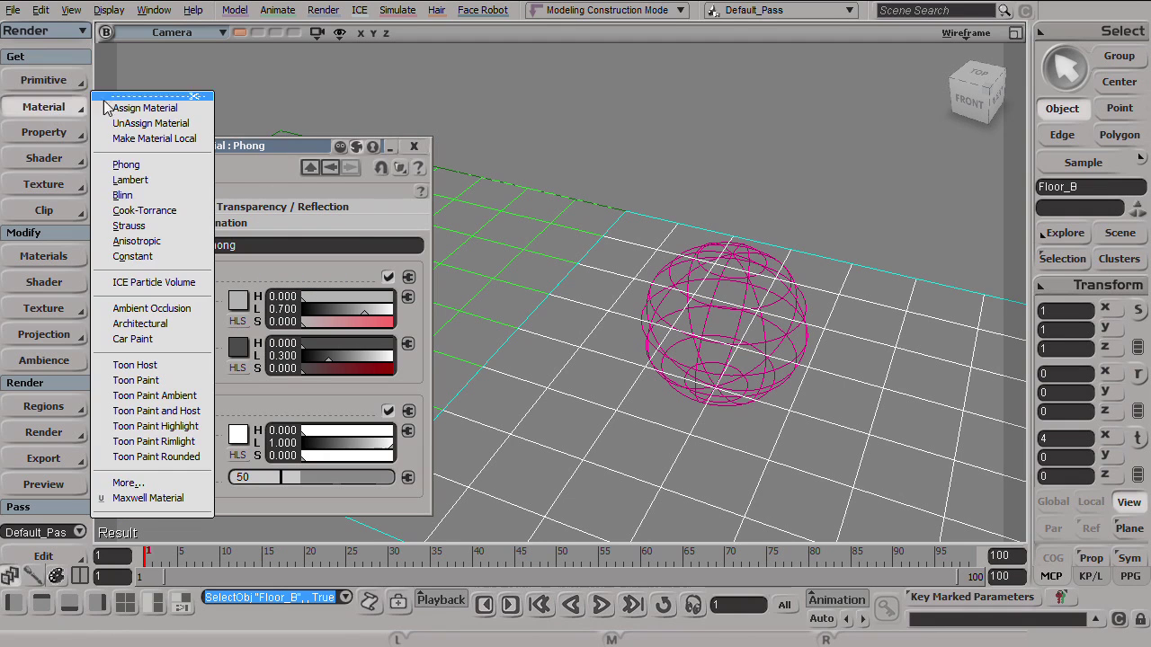
left_click(153, 110)
left_click(526, 249)
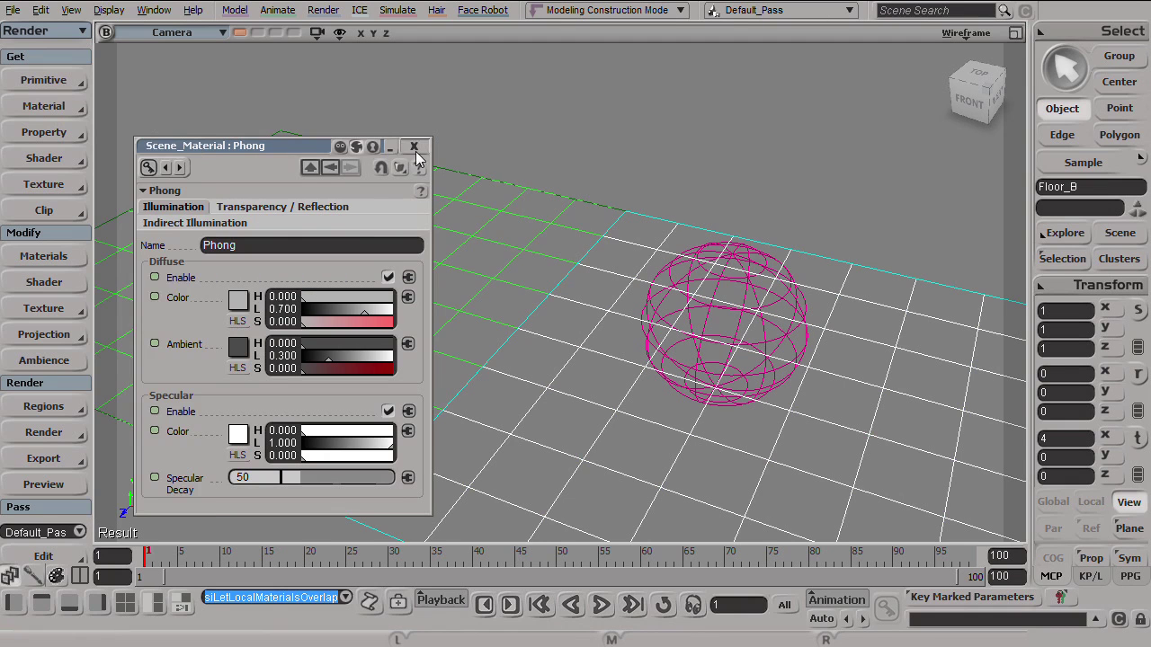
left_click(414, 145)
Apply an Architectural material to Sphere_A with diffuse saturation 1 for pure red
left_click(341, 177)
left_click(54, 106)
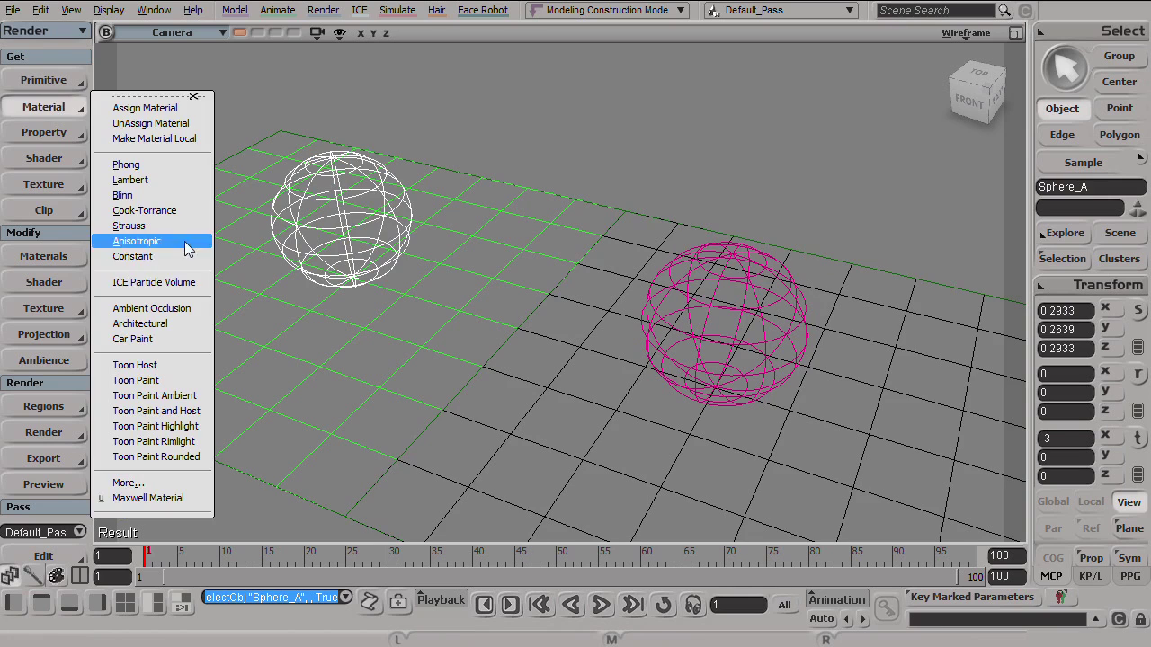
left_click(153, 326)
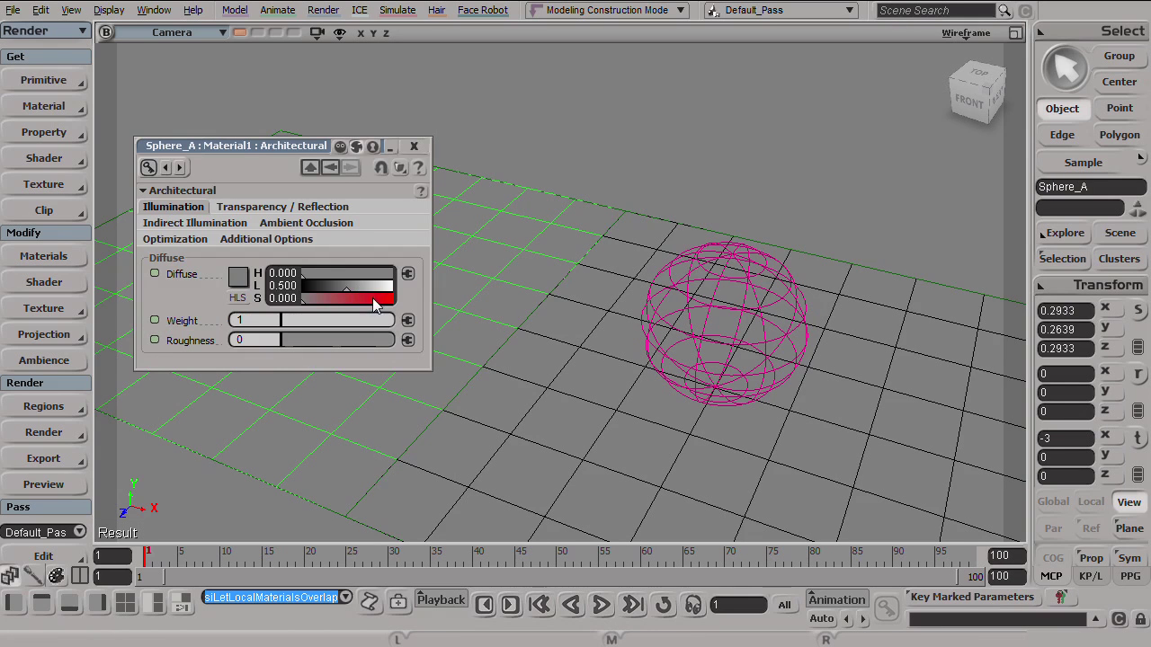
left_click_drag(372, 297, 432, 302)
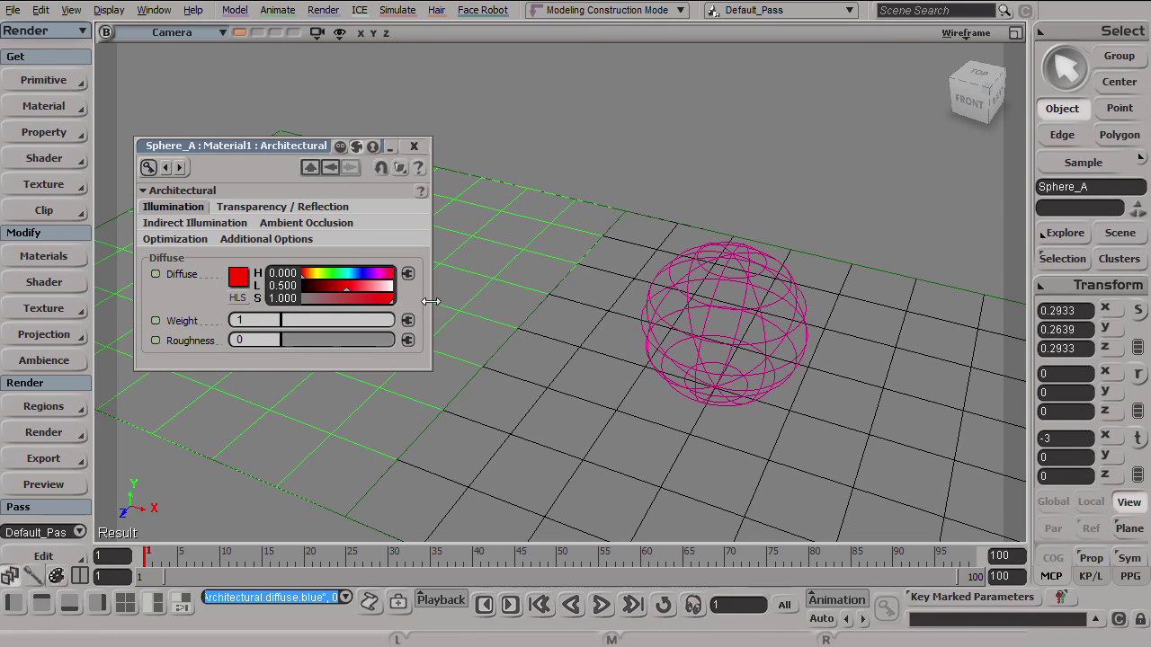
left_click(414, 145)
Assign Sphere_A's red material to Sphere_B, deselect, and show the render region again
left_click(697, 266)
left_click(49, 104)
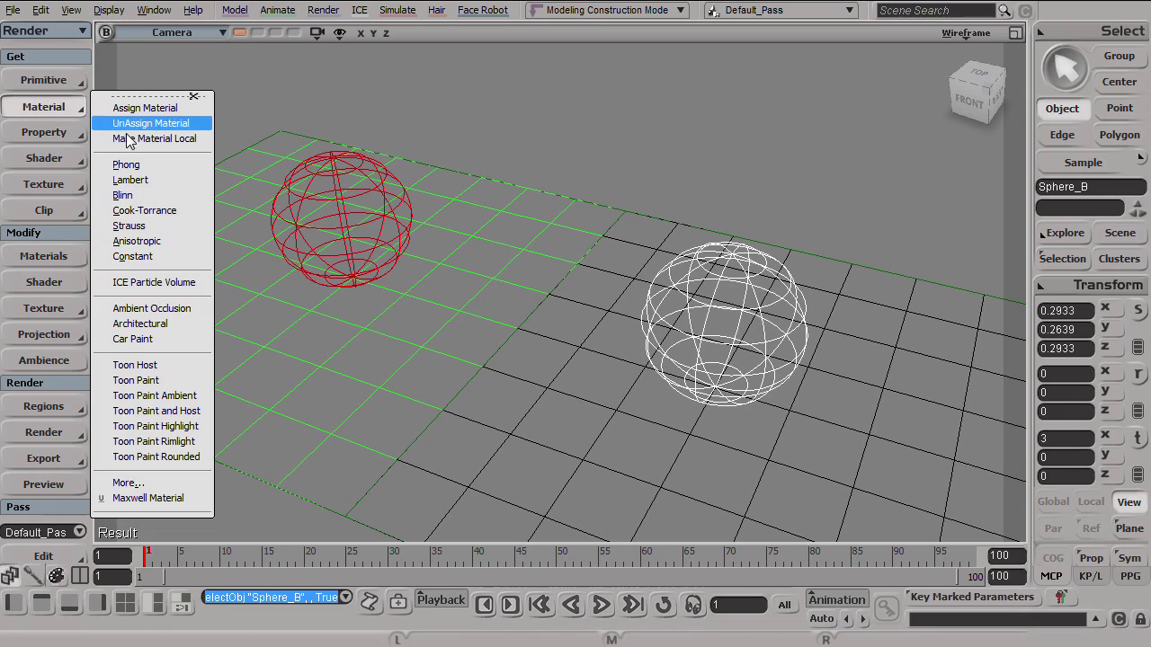
left_click(145, 108)
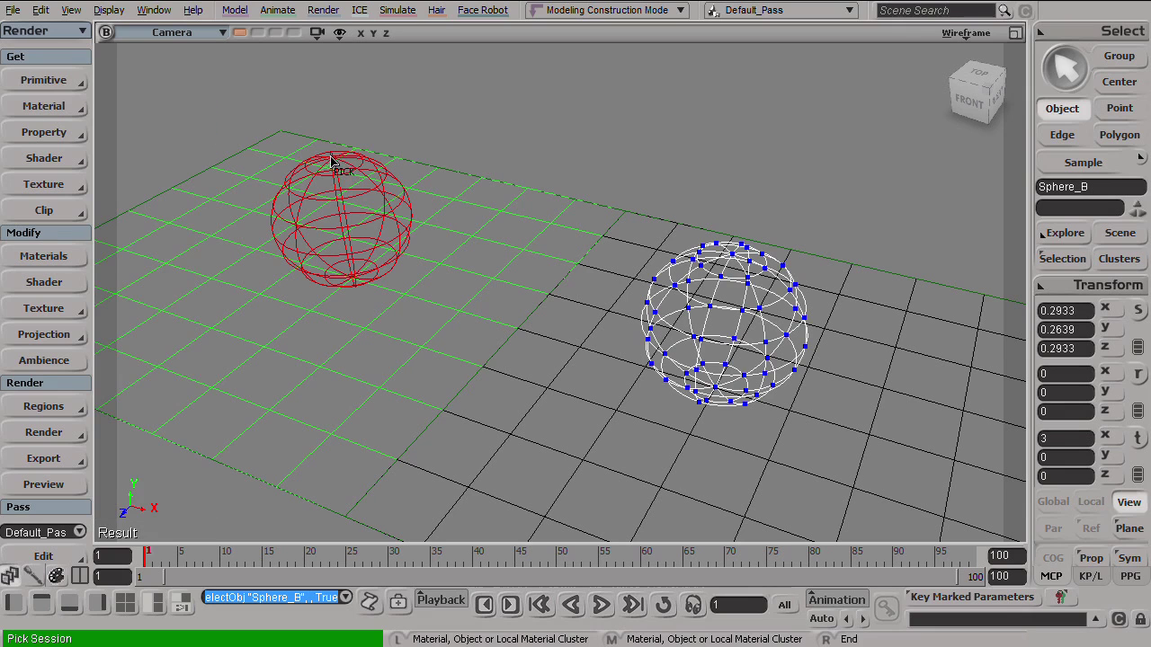
left_click(331, 164)
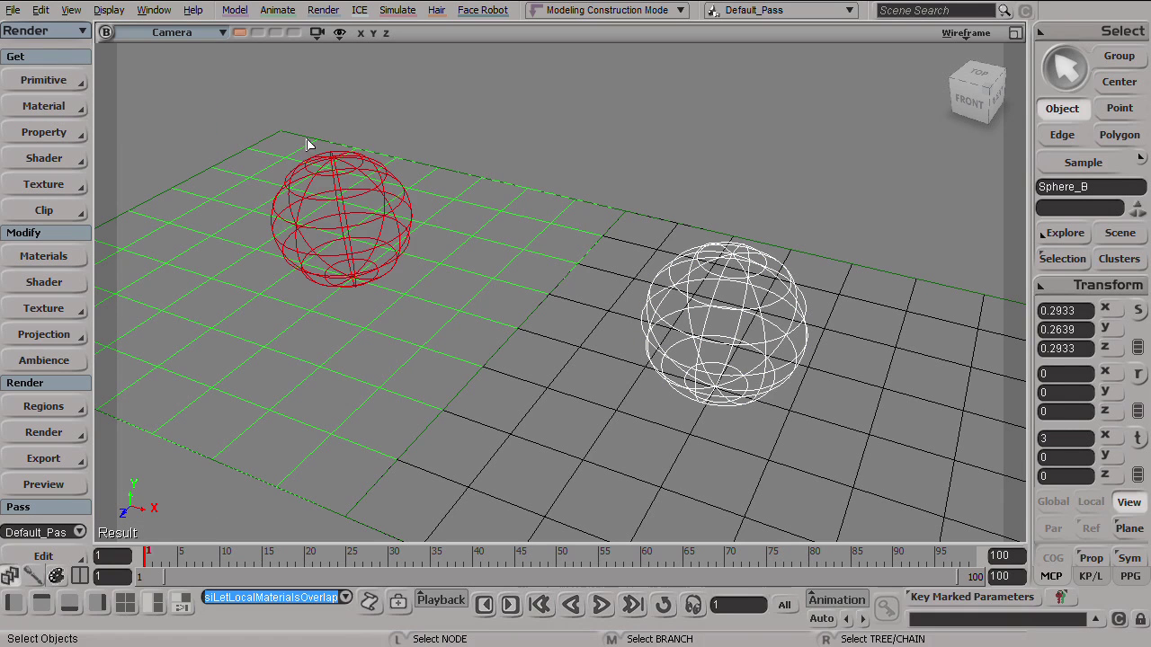
left_click(523, 142)
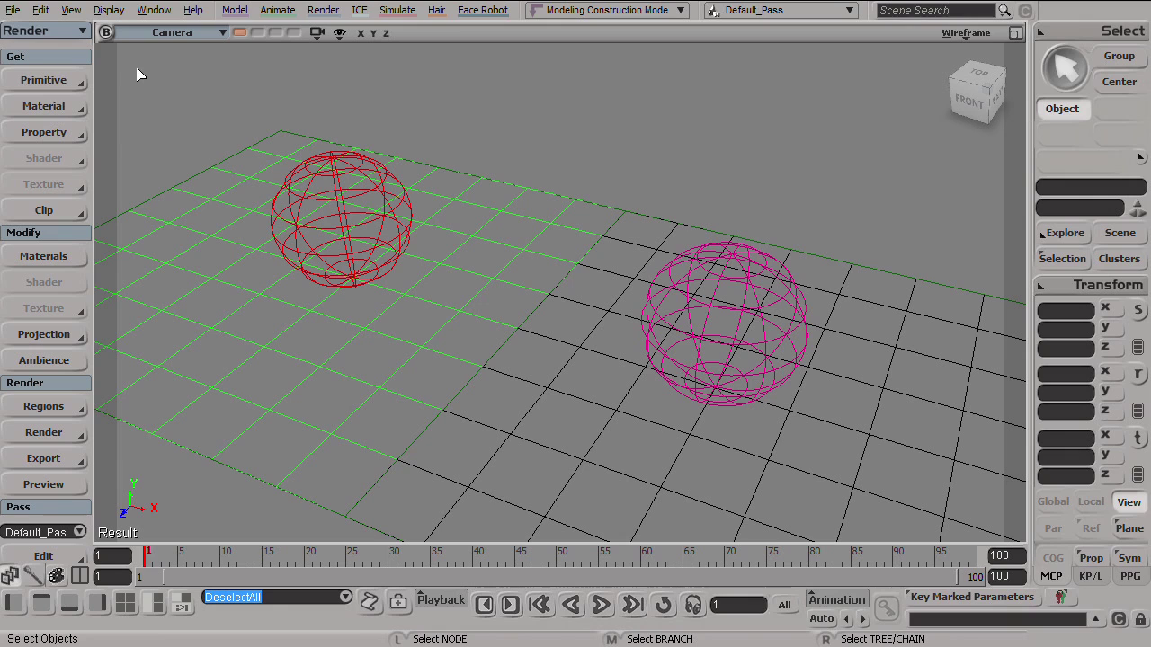
key("q")
middle_click(192, 108)
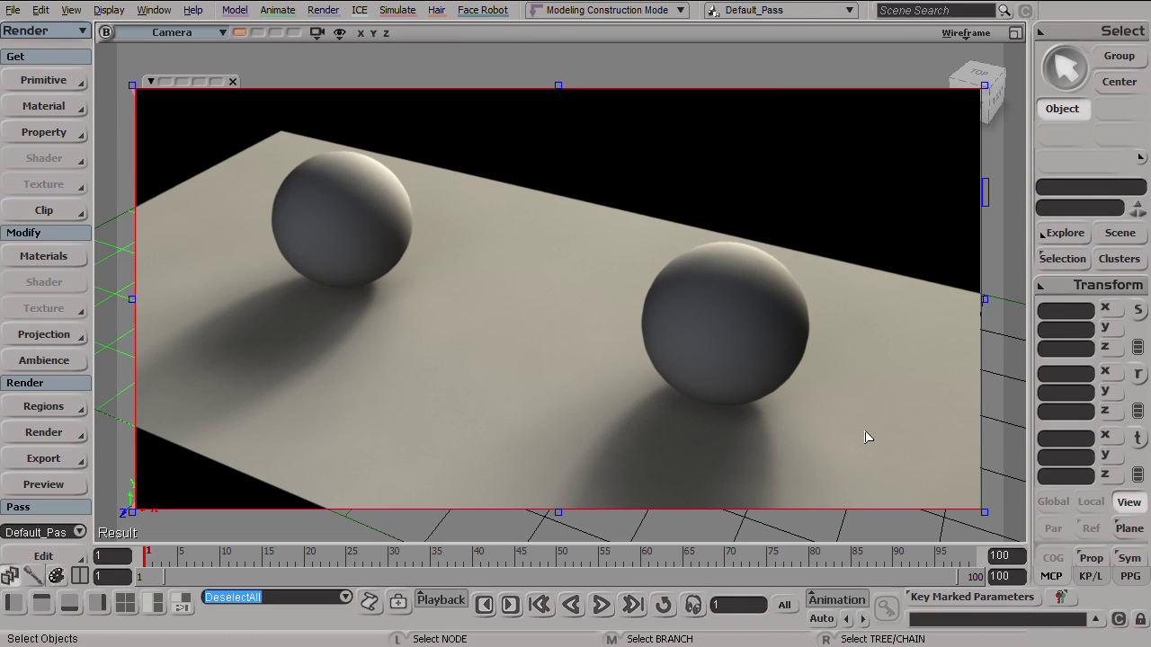
key("q")
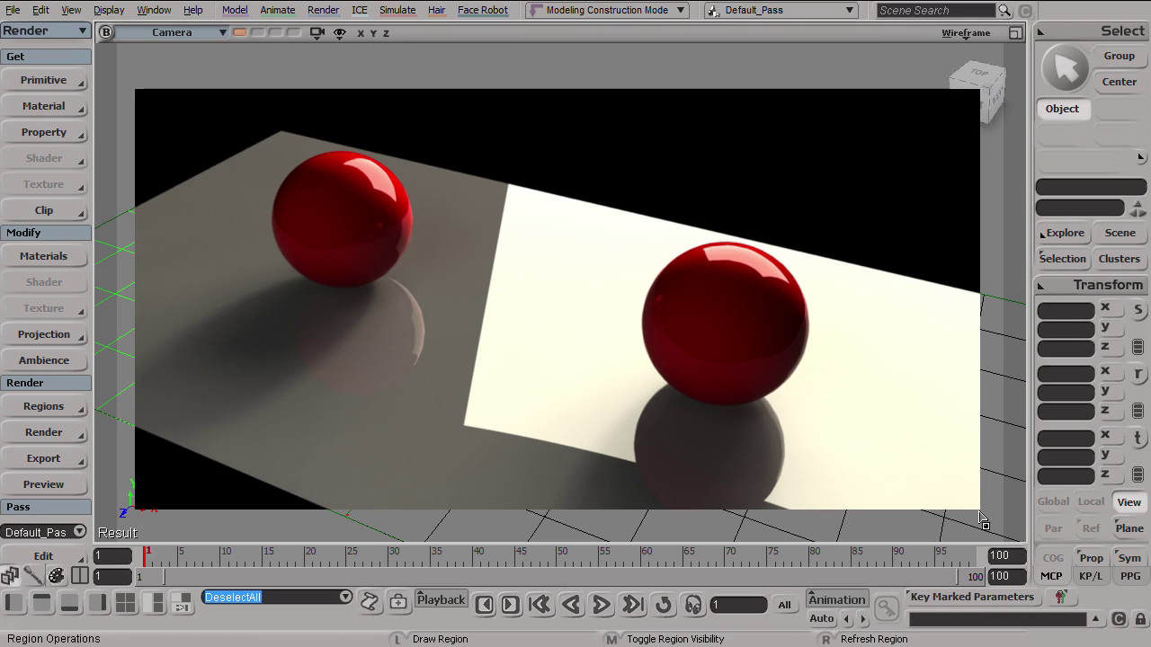
middle_click(575, 81)
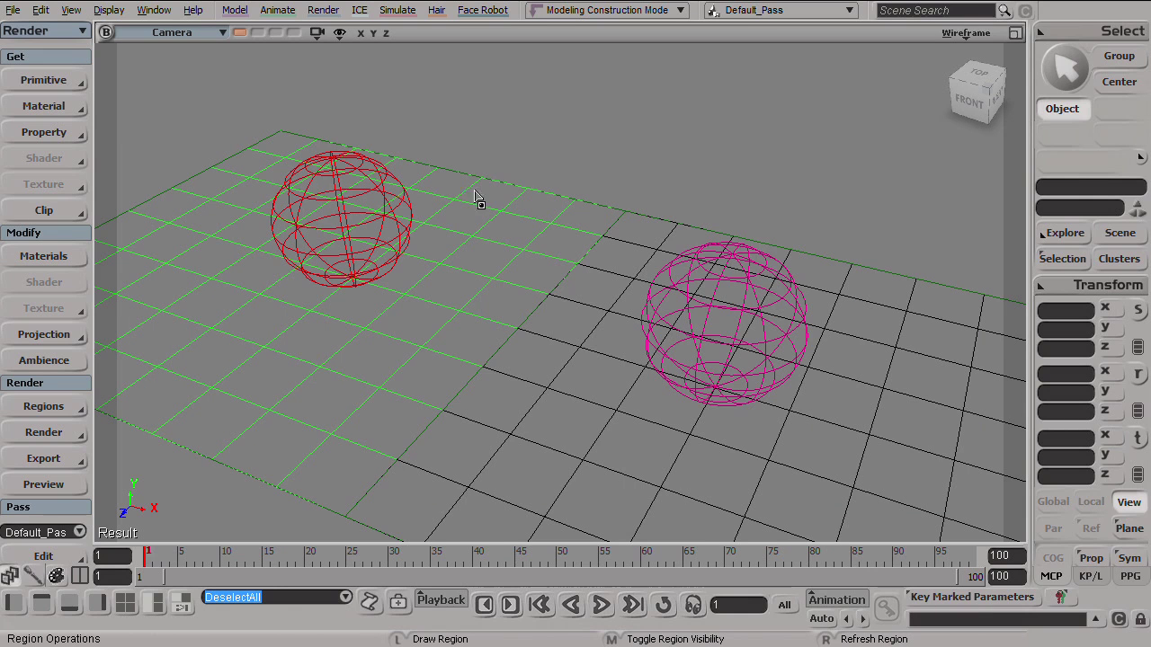
Open Floor_A's Architectural shader in the Render Tree on its Transparency / Reflection tab
key("space")
left_click(488, 303)
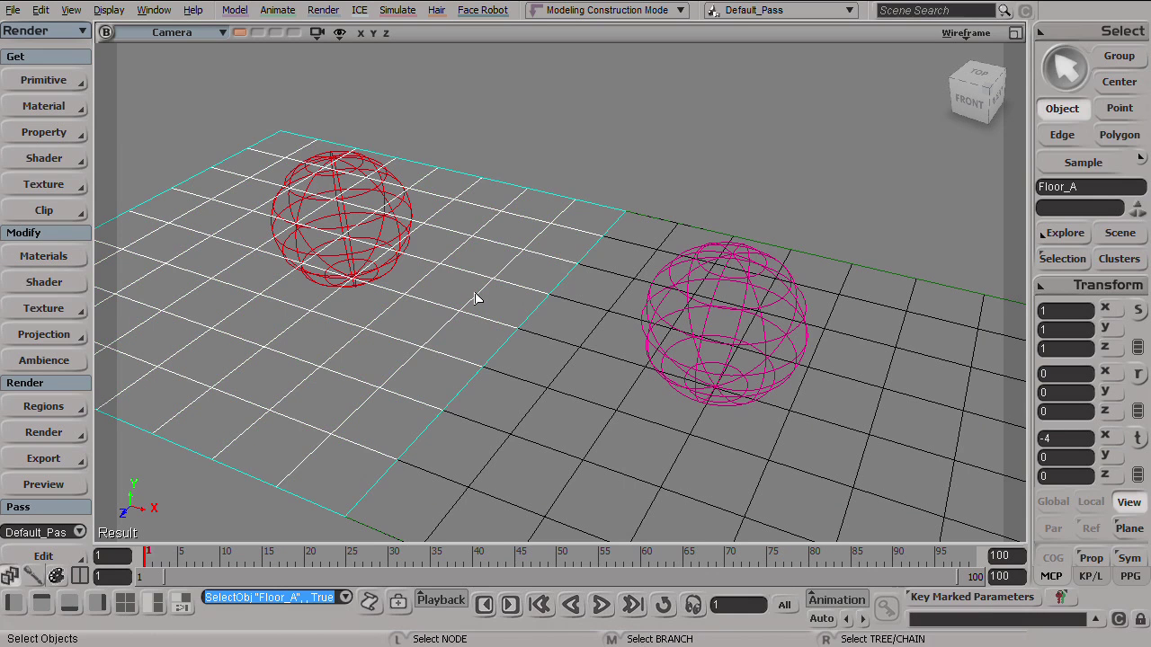
key("7")
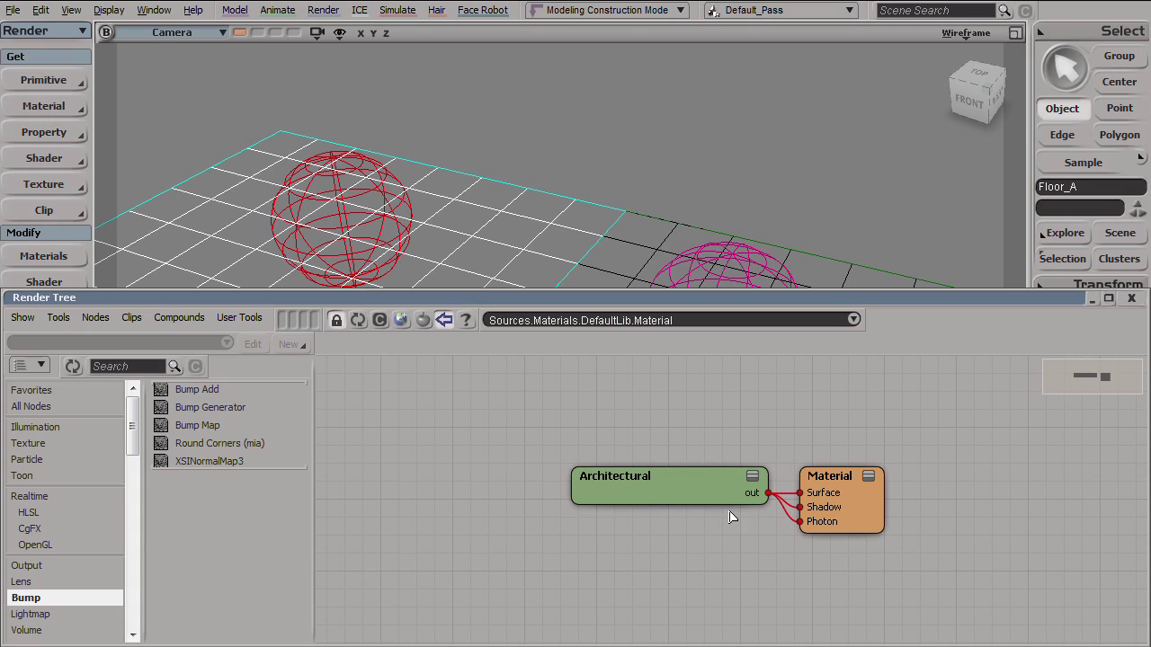
double_click(664, 491)
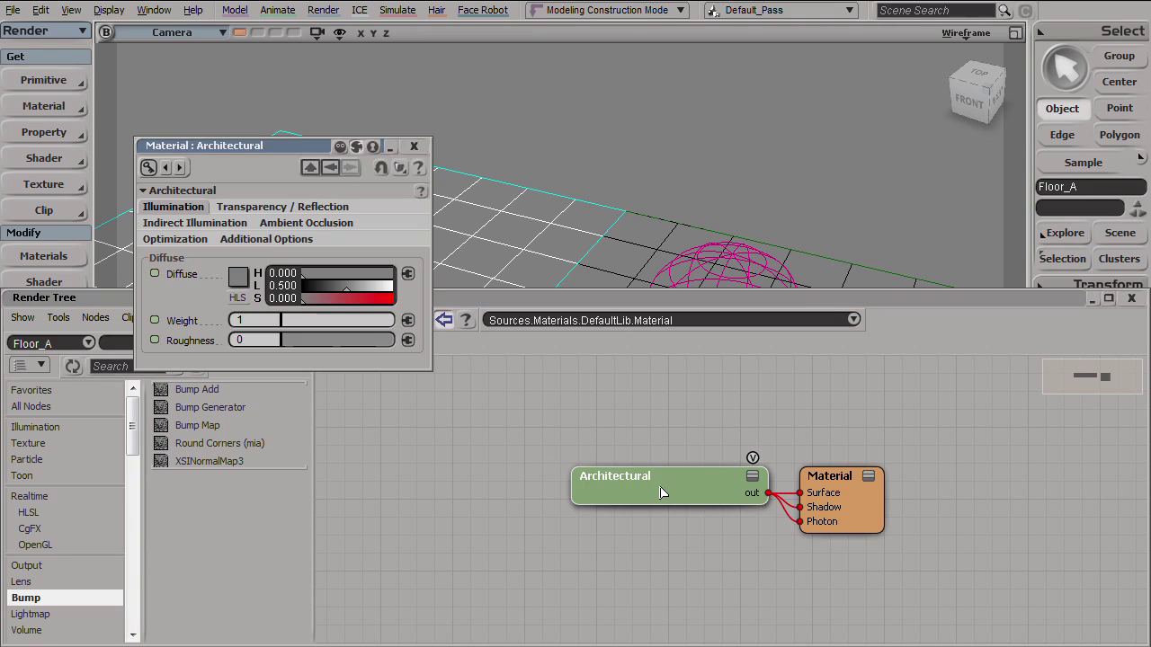
left_click(265, 208)
left_click_drag(284, 147, 250, 0)
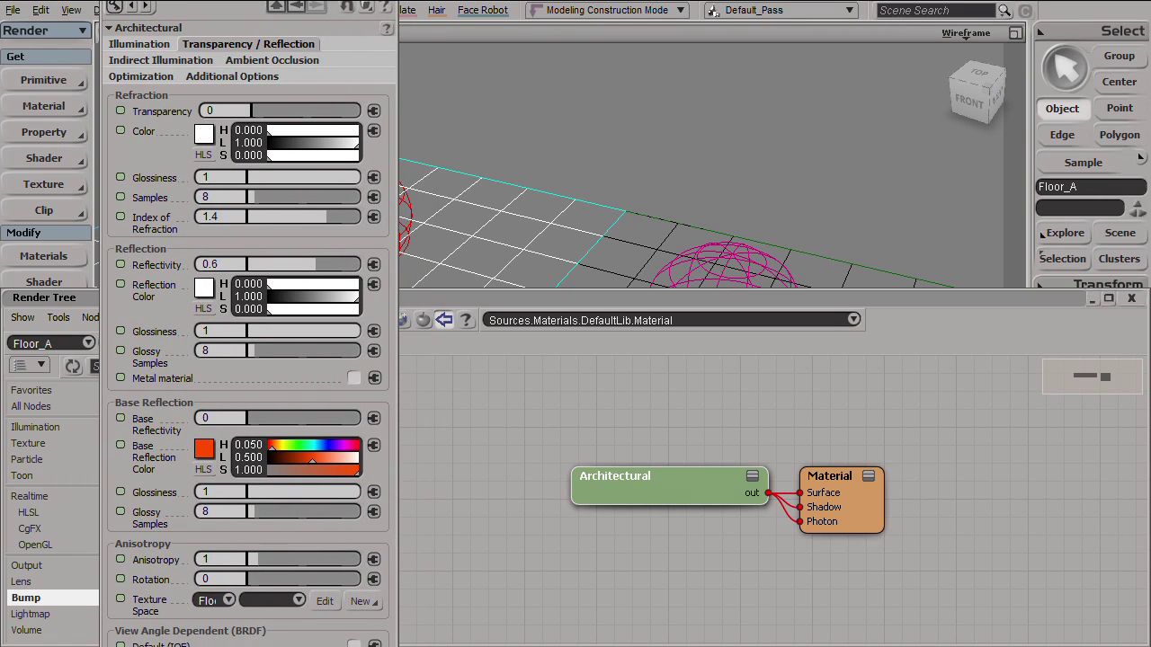
Enlarge the property editor and scroll to the reflection parameters at reflectivity 0.6, glossiness 1
left_click_drag(246, 645, 245, 600)
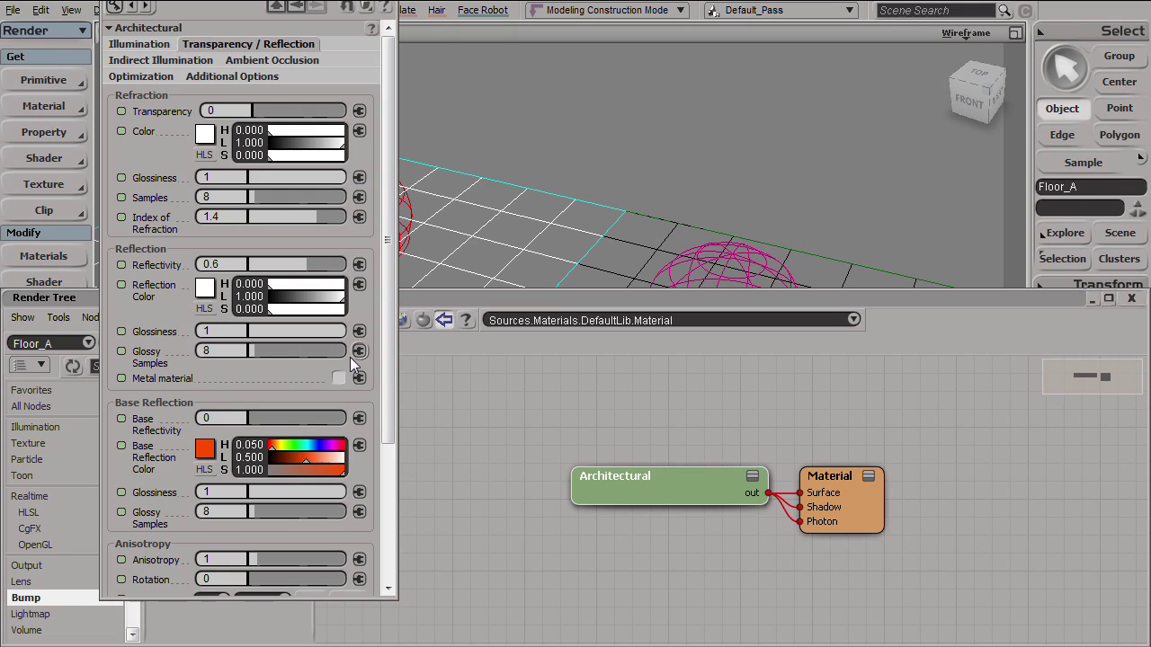
left_click_drag(384, 354, 409, 539)
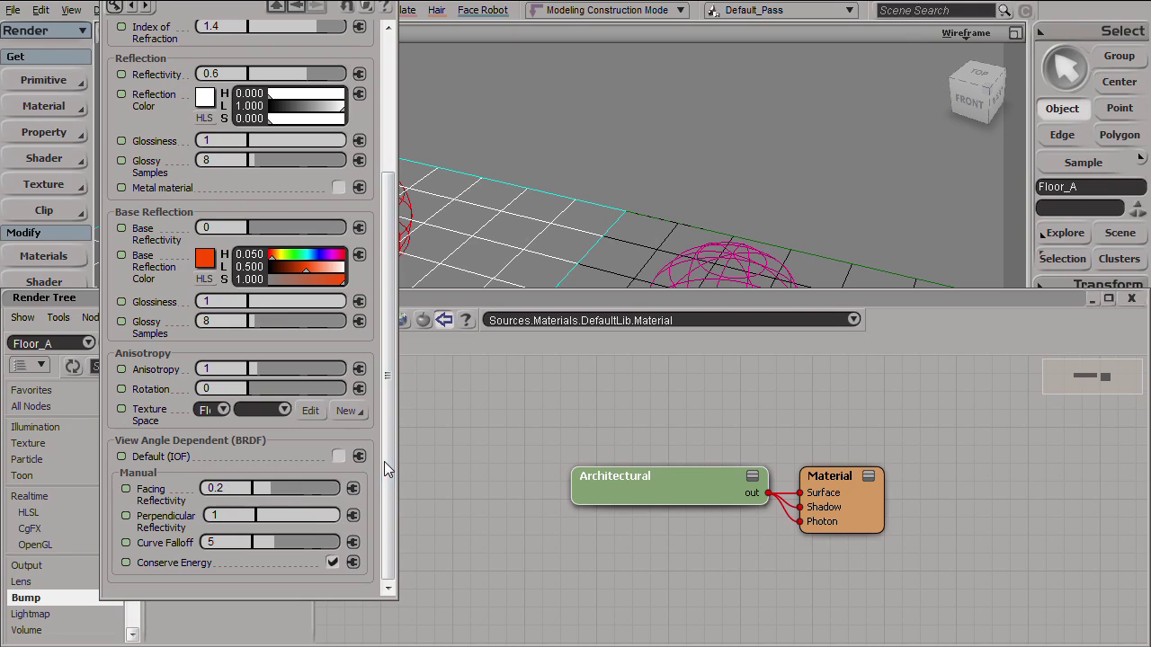
scroll(387, 468, "up", 5)
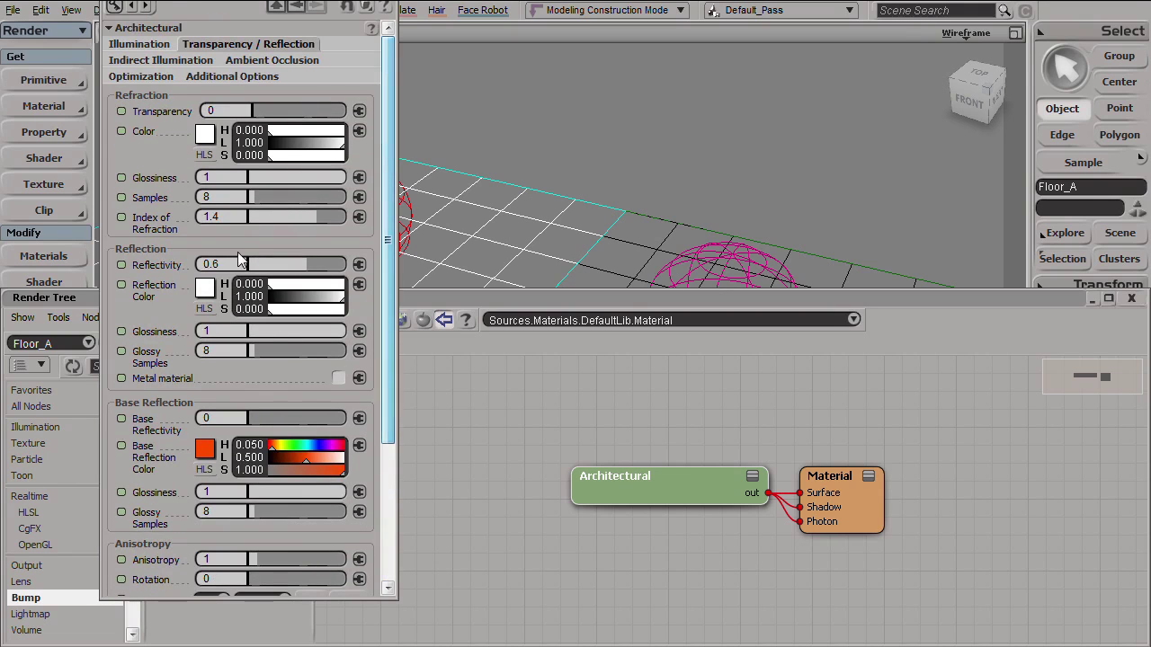
left_click_drag(389, 271, 399, 348)
left_click_drag(388, 300, 396, 468)
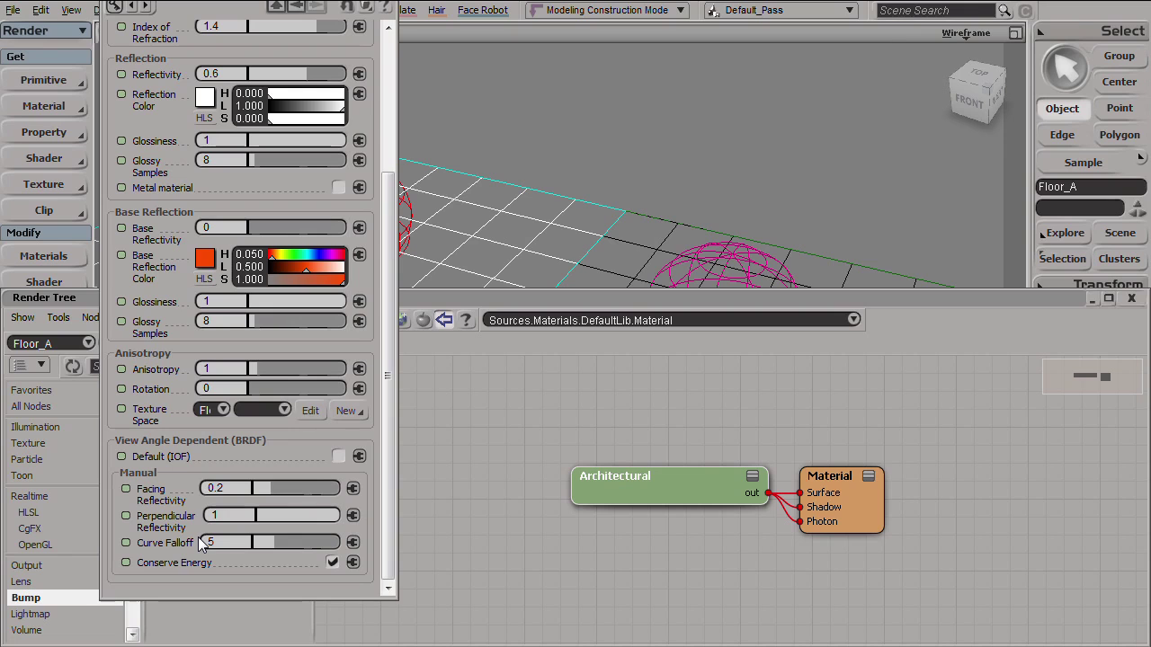
left_click_drag(388, 455, 399, 320)
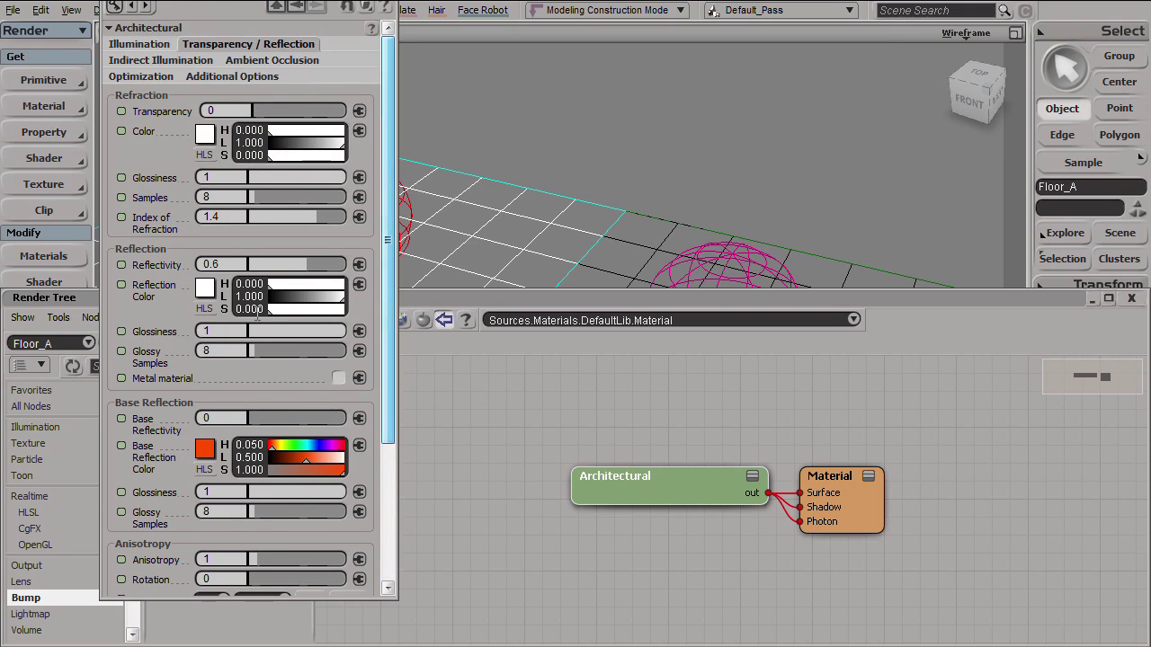
left_click(216, 333)
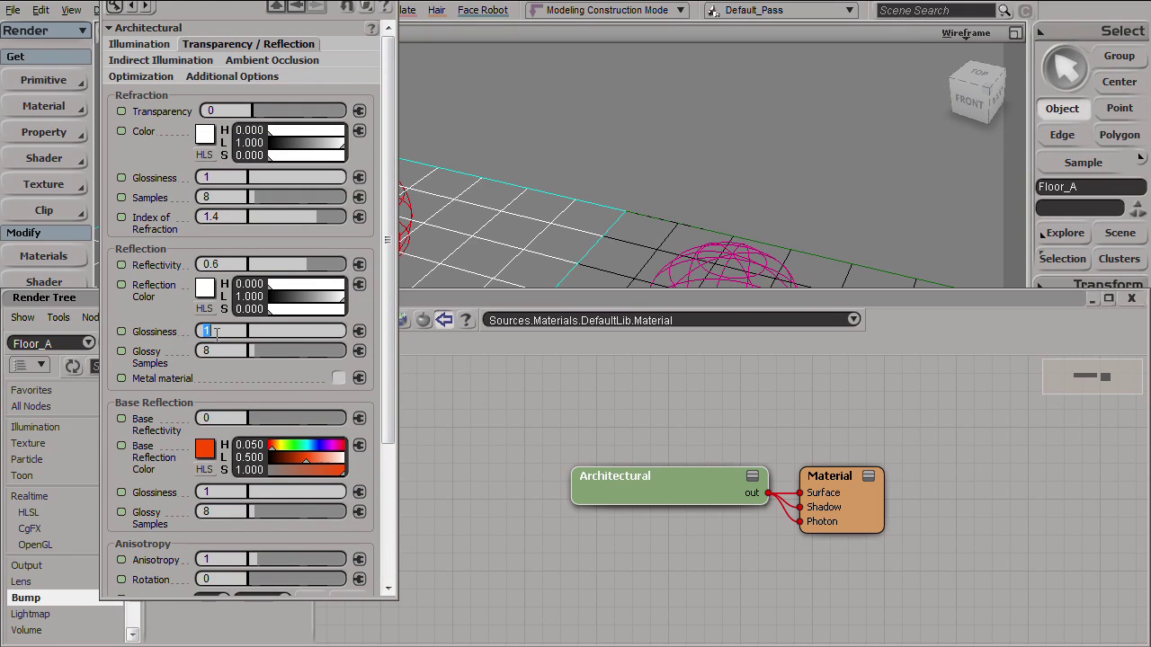
Set Reflection Glossiness to 0.8 and Glossy Samples to 12, then close the Render Tree
type(".")
key("BackSpace")
type("8")
key("Return")
left_click(218, 352)
type("12")
key("Return")
left_click(1109, 301)
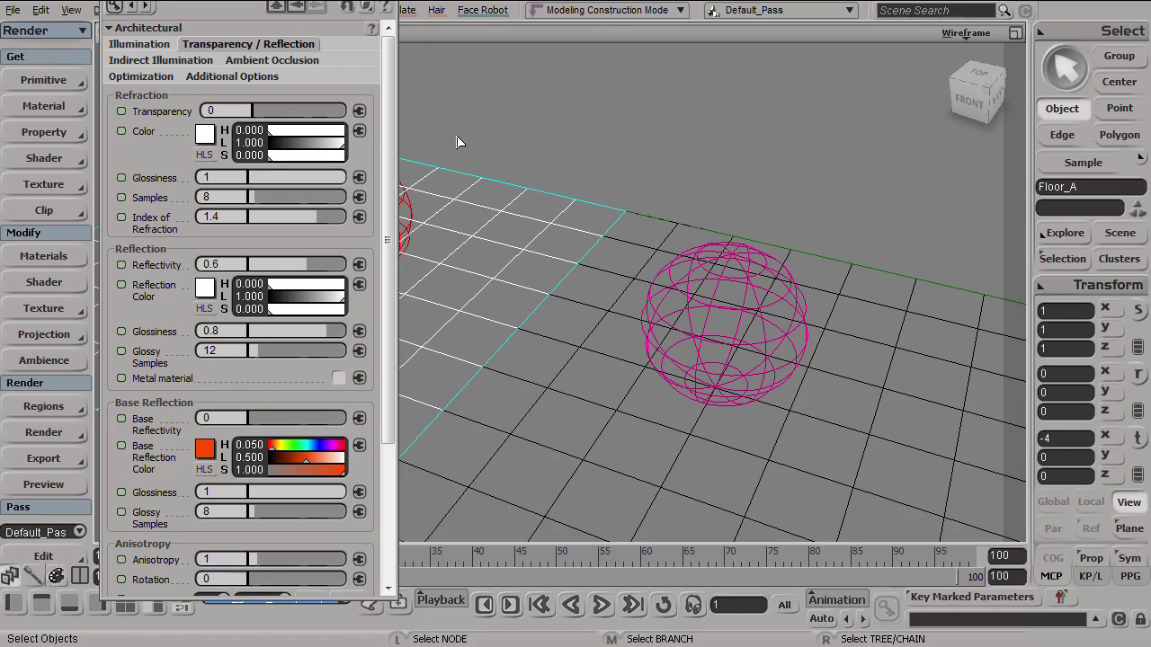
Draw a render region over the floor near the viewport centre and scroll to Anisotropy
key("q")
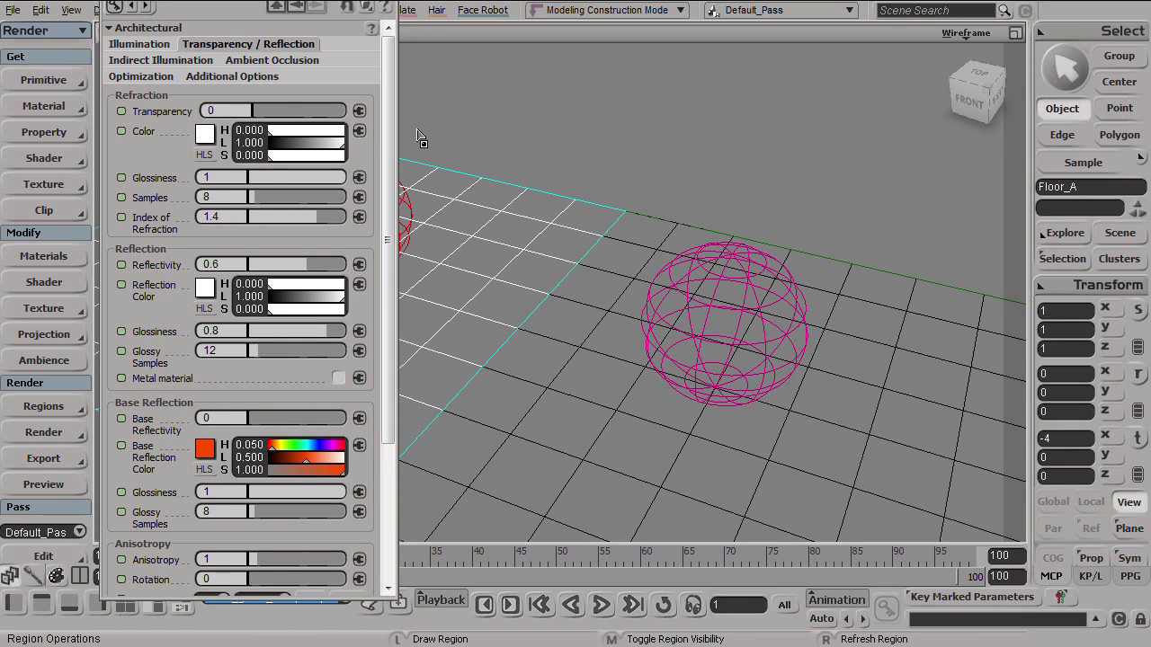
left_click_drag(410, 120, 702, 398)
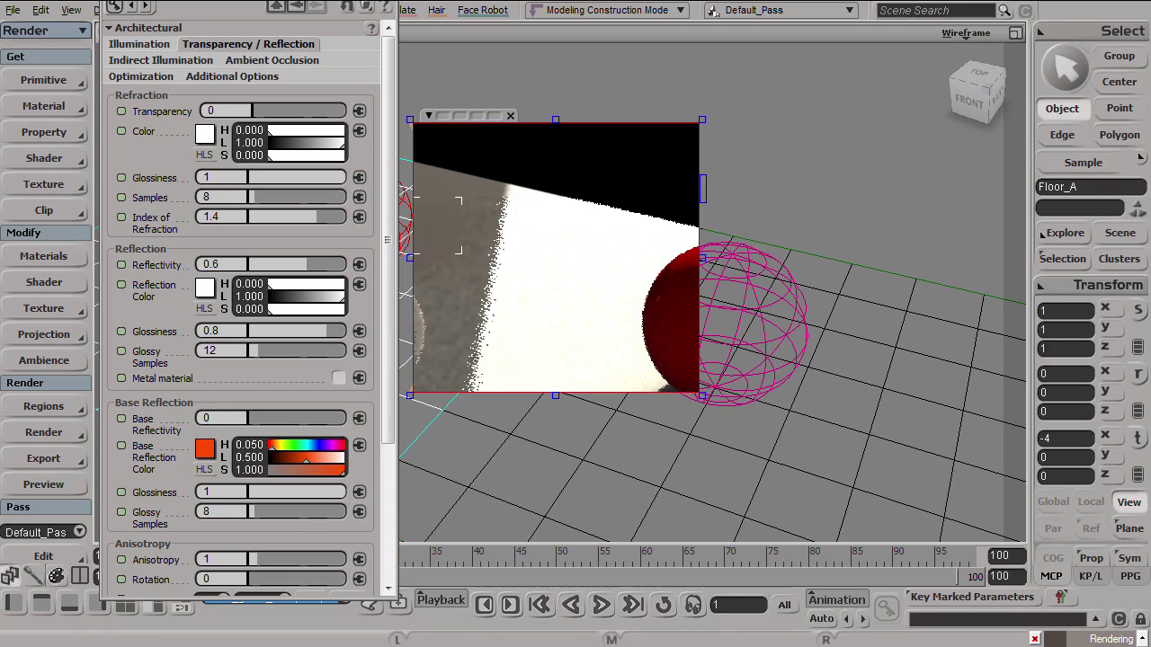
scroll(243, 314, "down", 3)
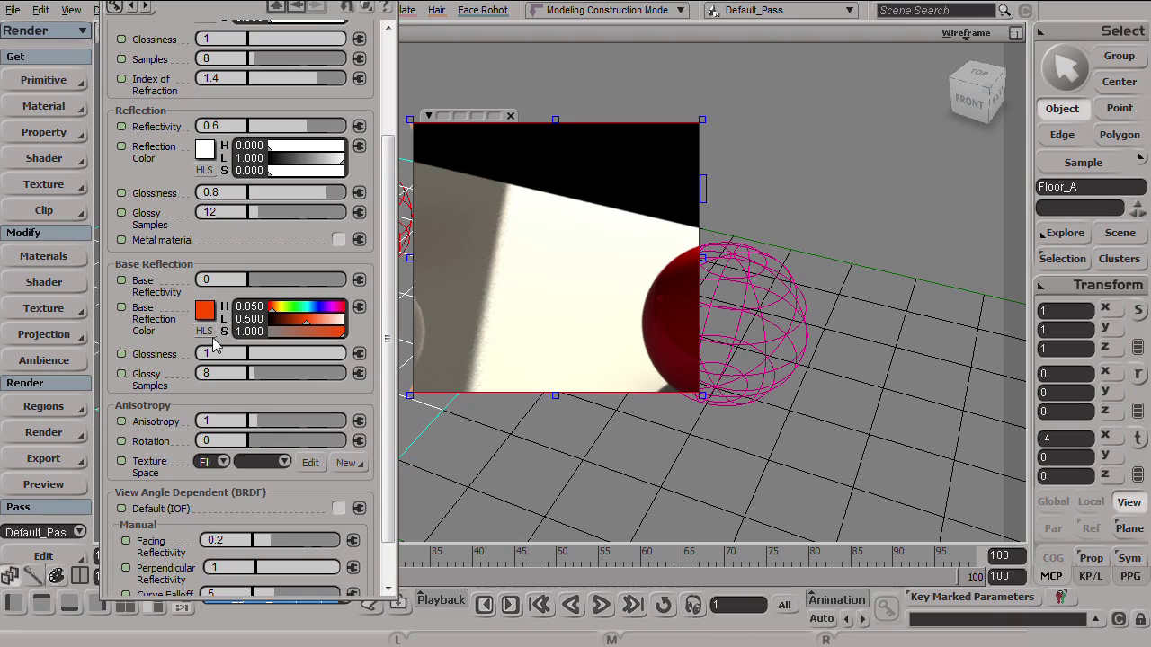
Set anisotropy to 0.1 with rotation 0.25, and enlarge the render region slightly
left_click(219, 420)
type("0.1")
key("Return")
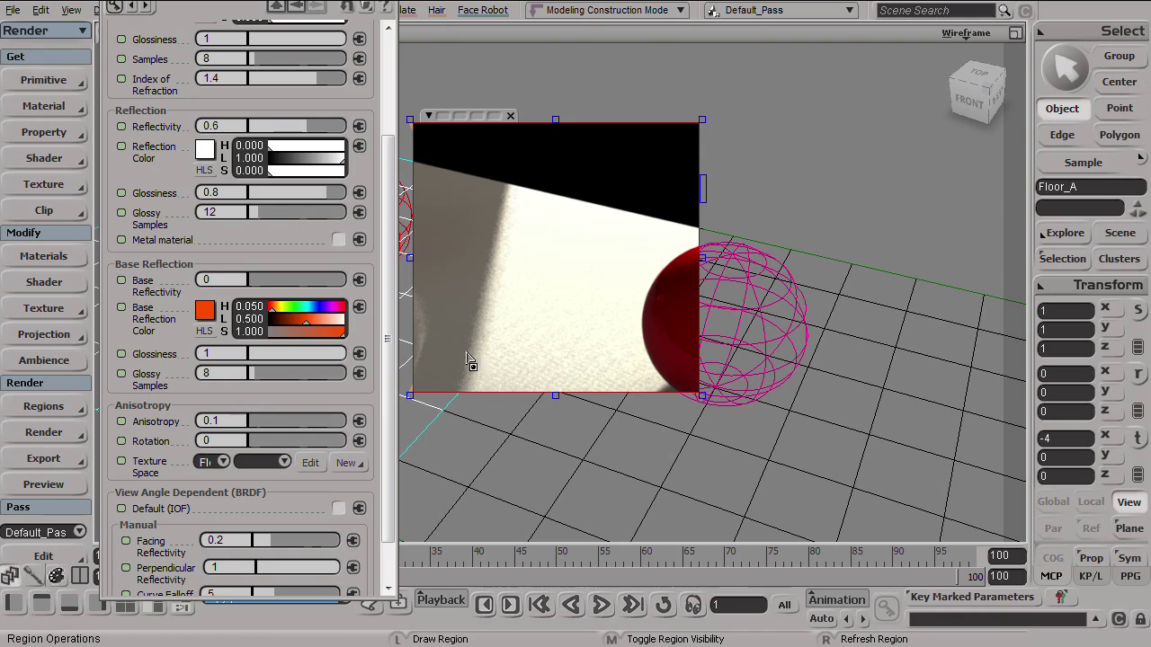
left_click(215, 440)
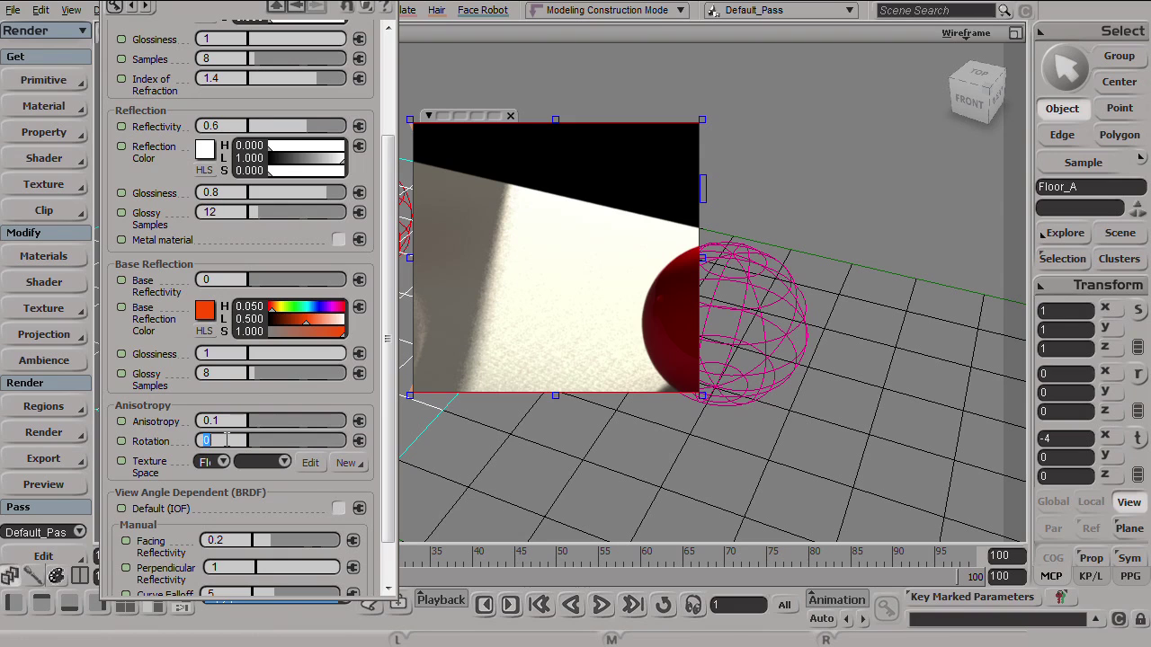
type(".025")
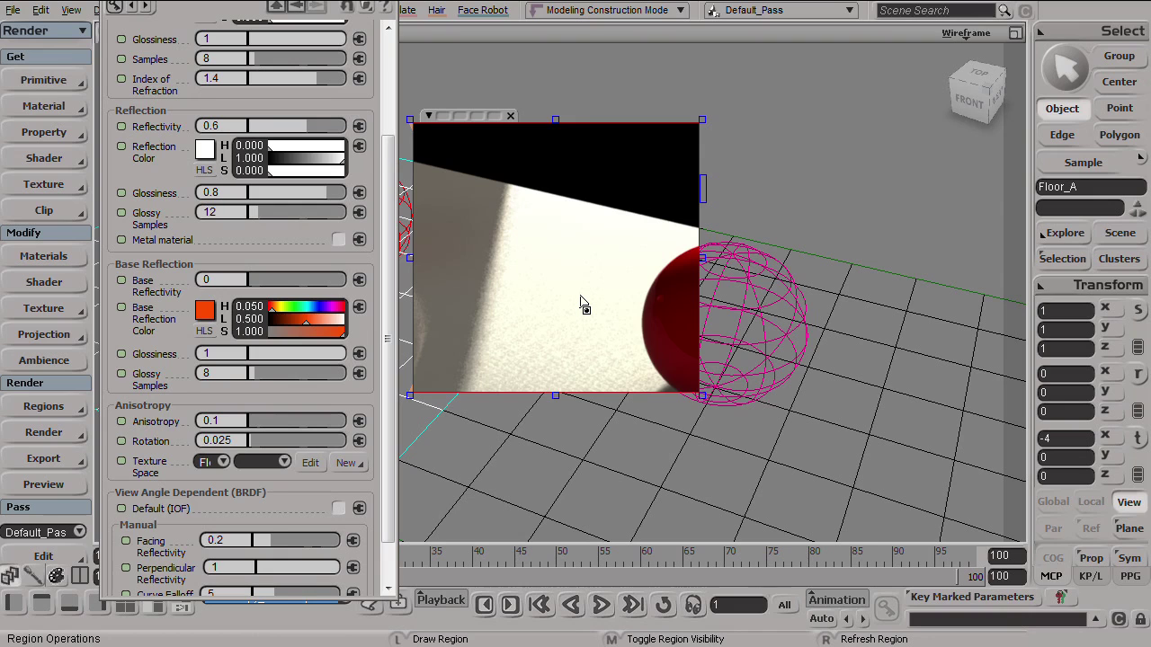
left_click_drag(701, 395, 702, 402)
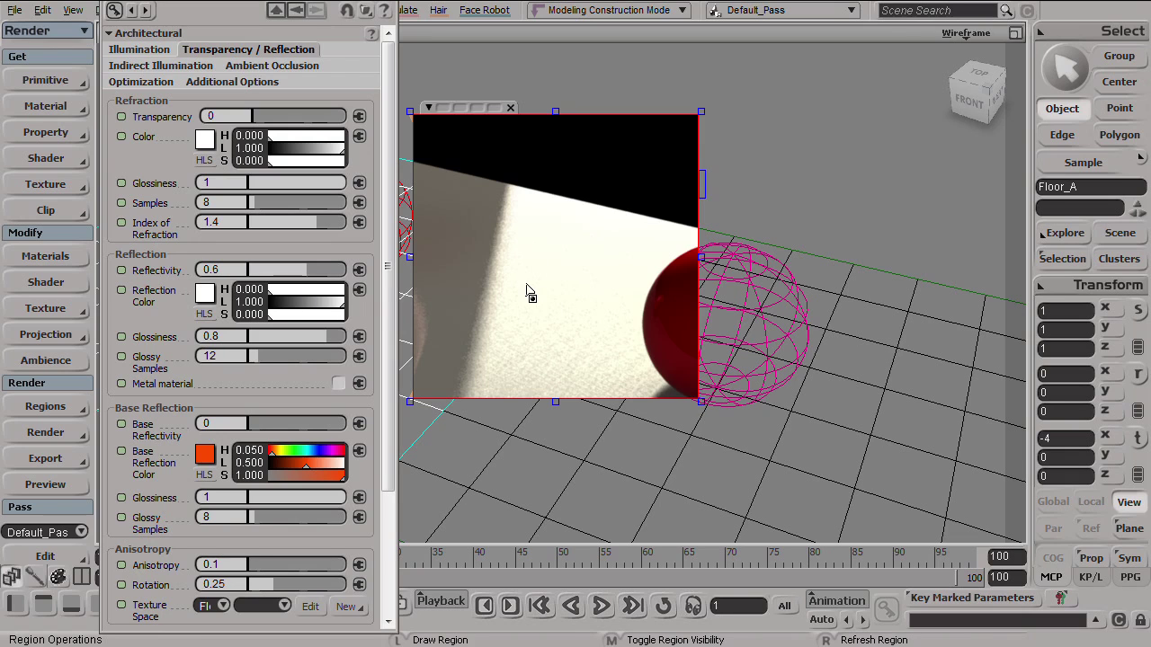
key("7")
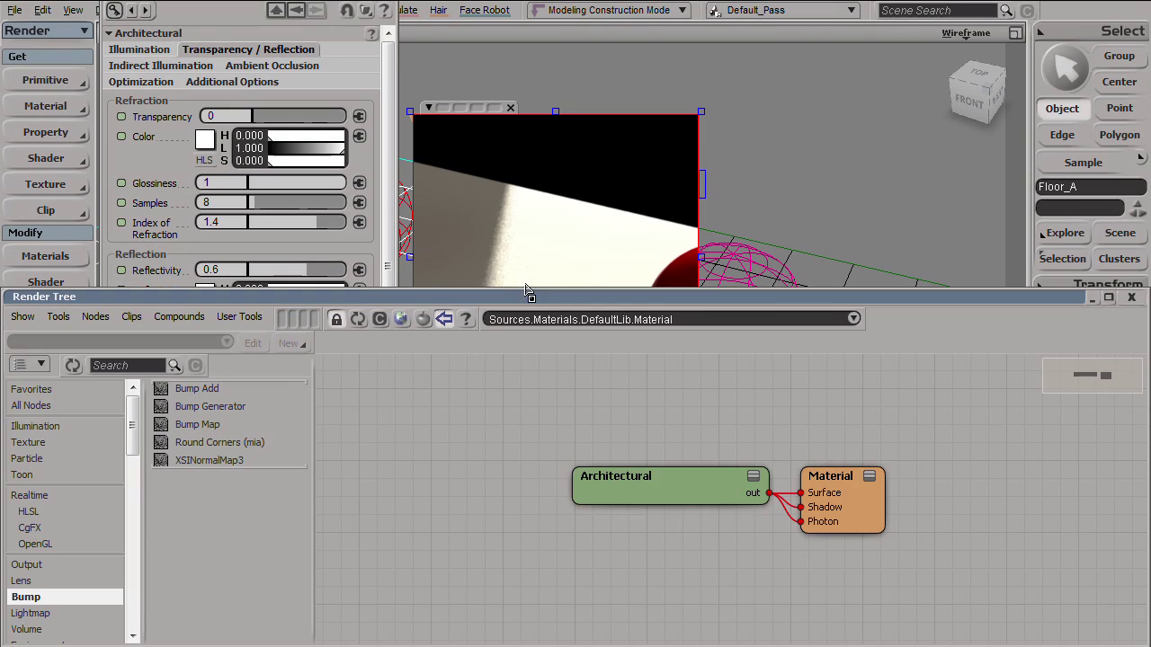
Add a Cloud texture node to Floor_A's material graph
left_click(34, 444)
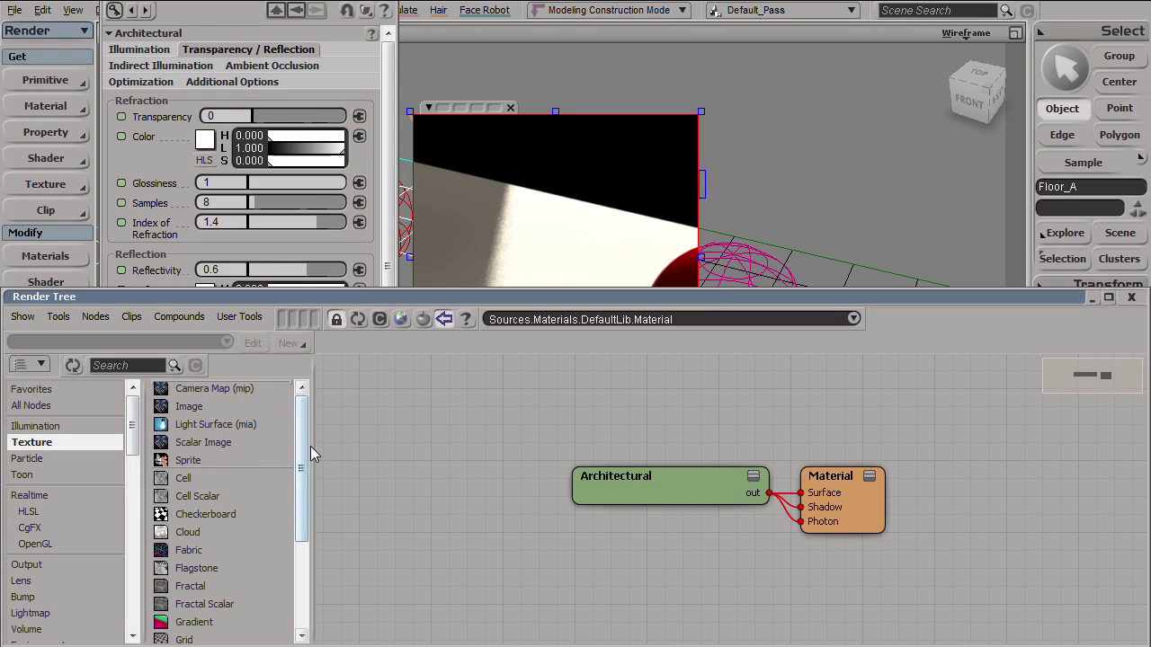
left_click_drag(188, 534, 381, 471)
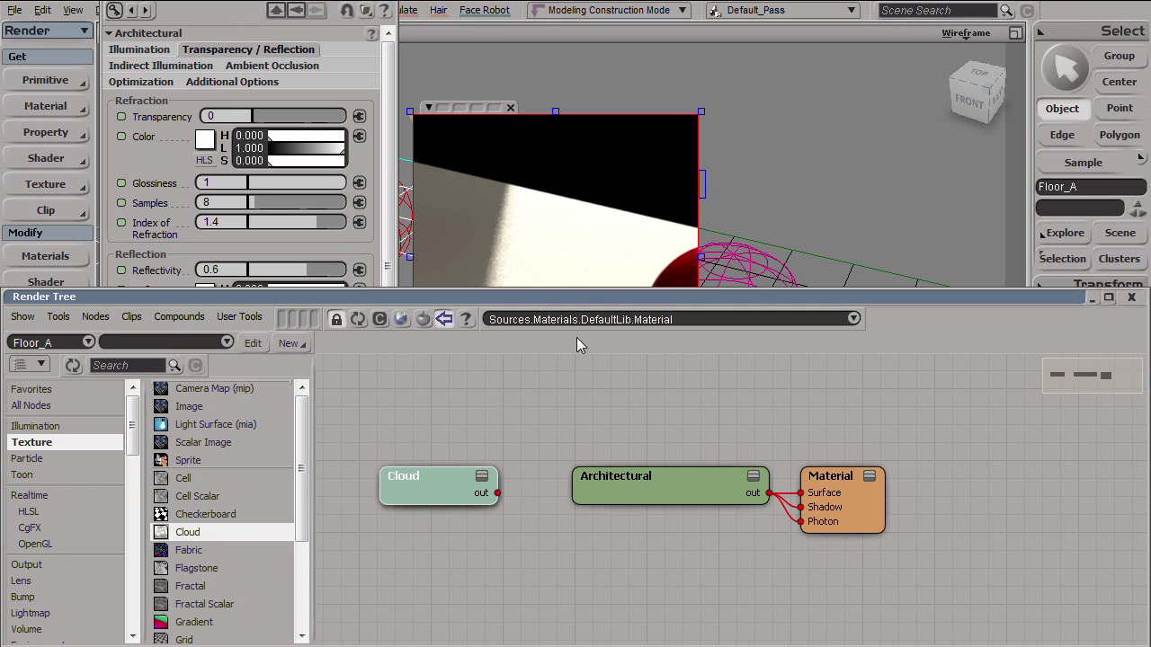
left_click_drag(598, 293, 602, 423)
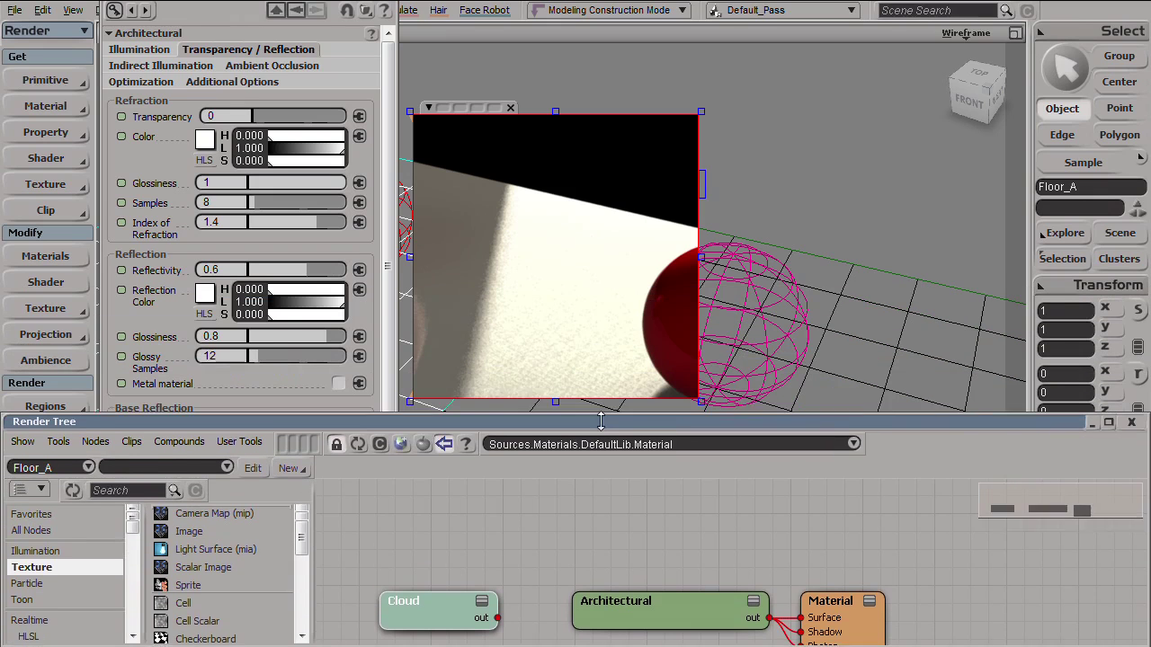
left_click_drag(433, 635, 436, 606)
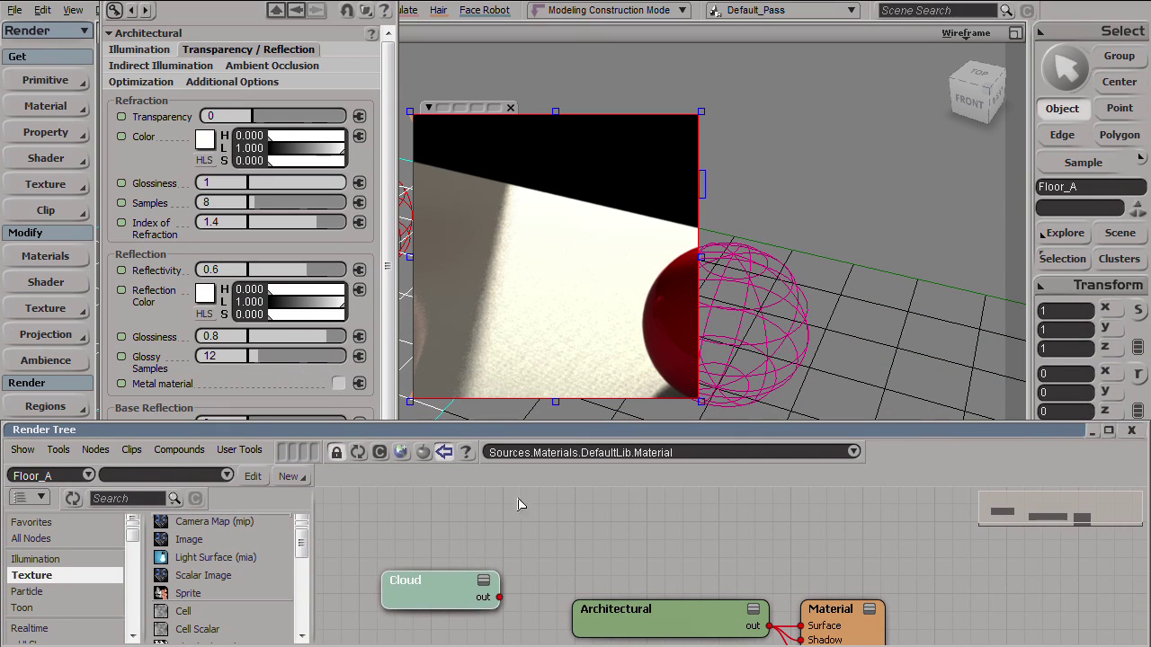
Turn reflectivity down to 0 and wire the Cloud output into the Architectural diffuse input
double_click(668, 624)
left_click_drag(289, 271, 274, 280)
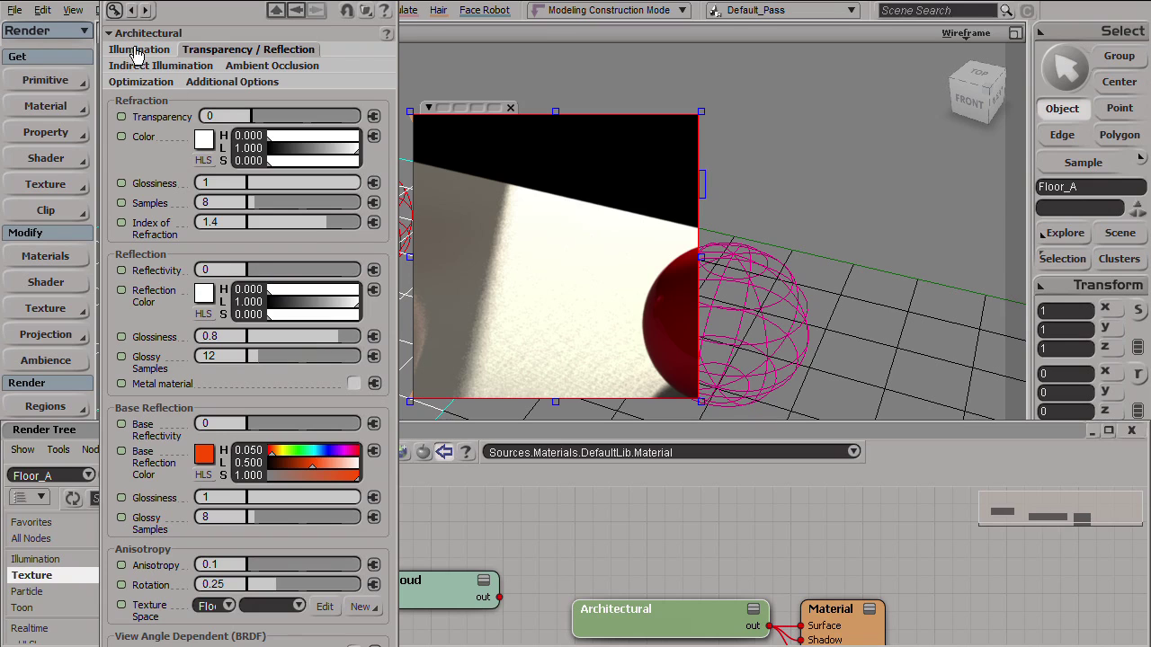
left_click(137, 54)
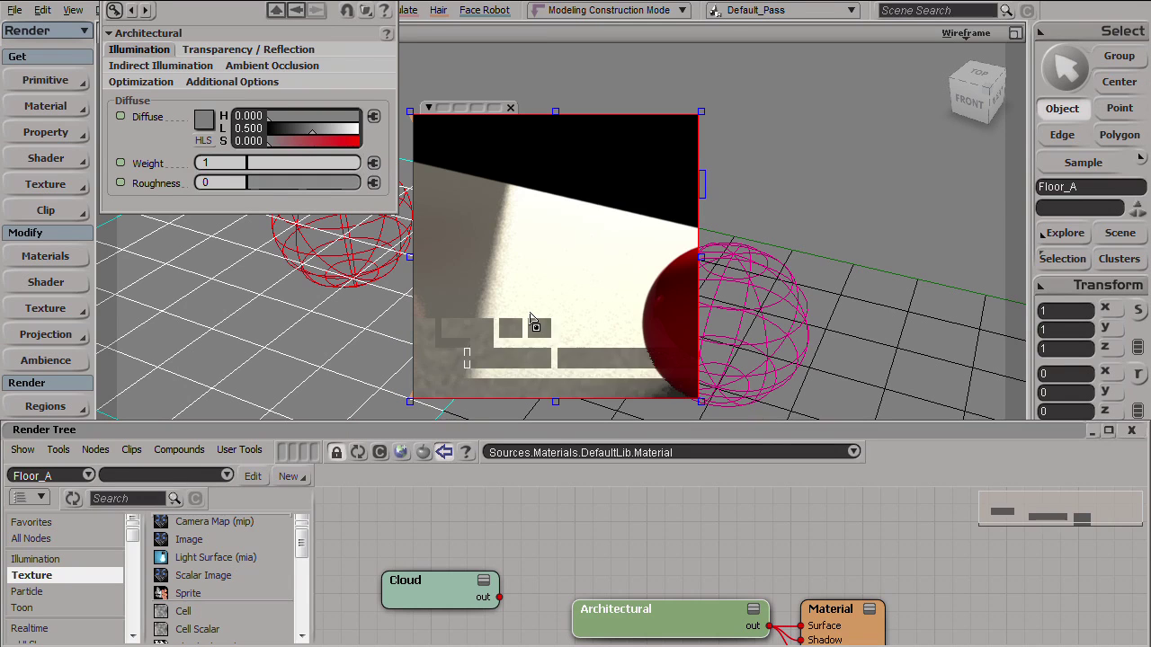
left_click_drag(500, 597, 665, 622)
left_click(746, 12)
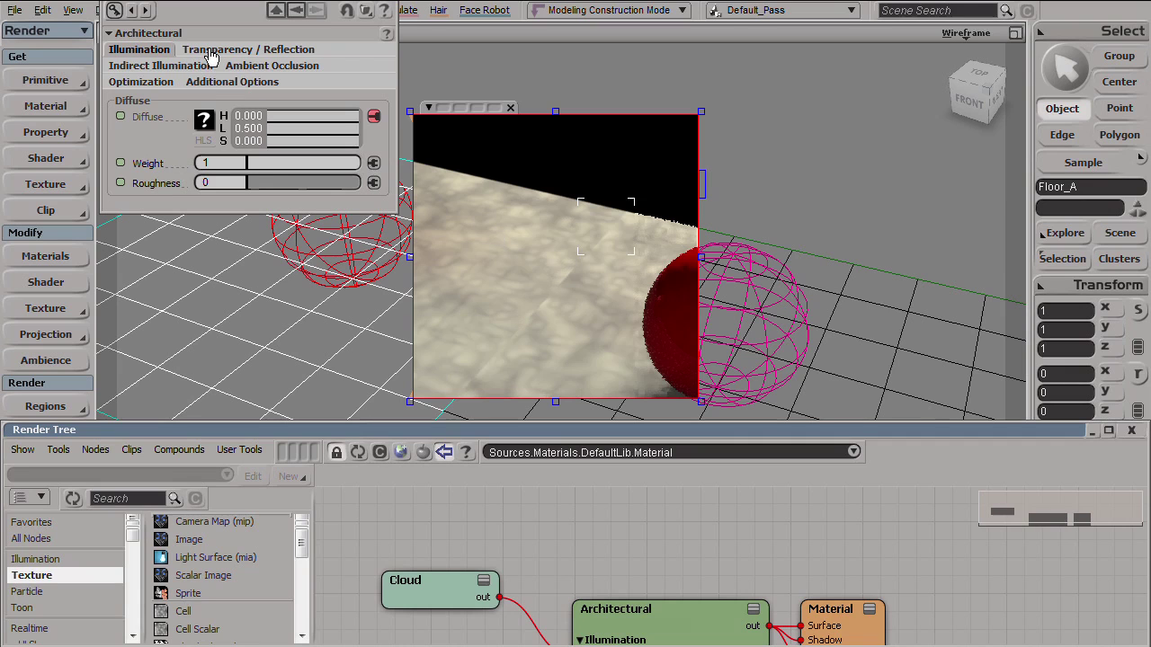
double_click(450, 587)
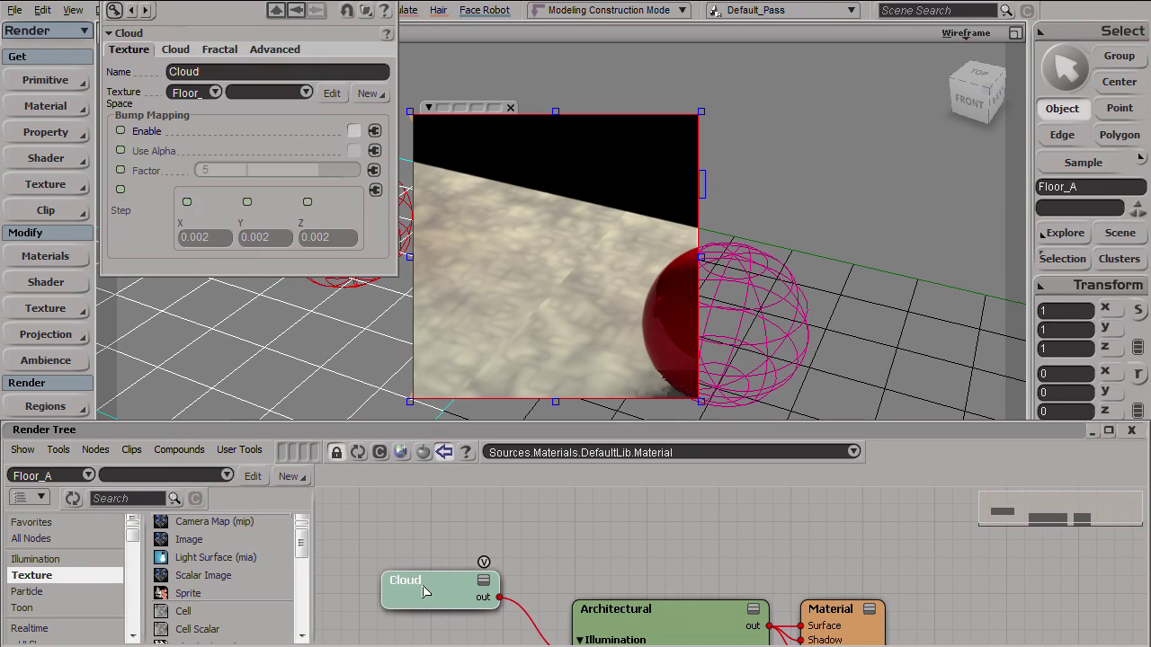
On the Cloud texture's Advanced tab, change UV Remap maximum Z to 0.01 (120, 5, 0.01)
left_click(175, 51)
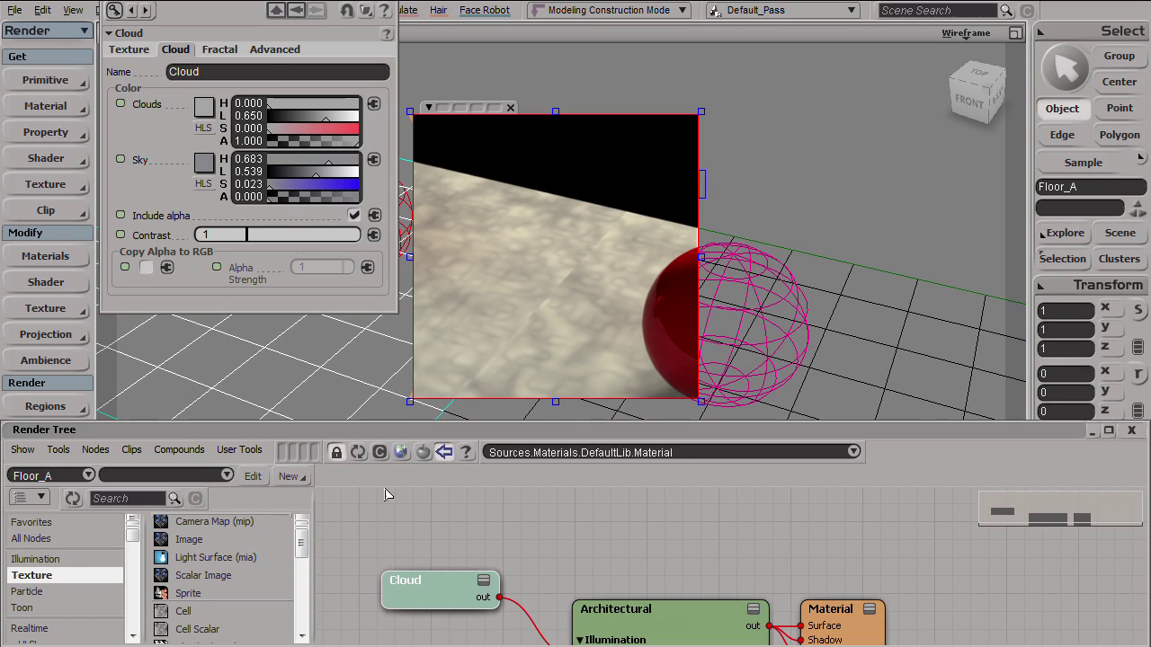
left_click(271, 49)
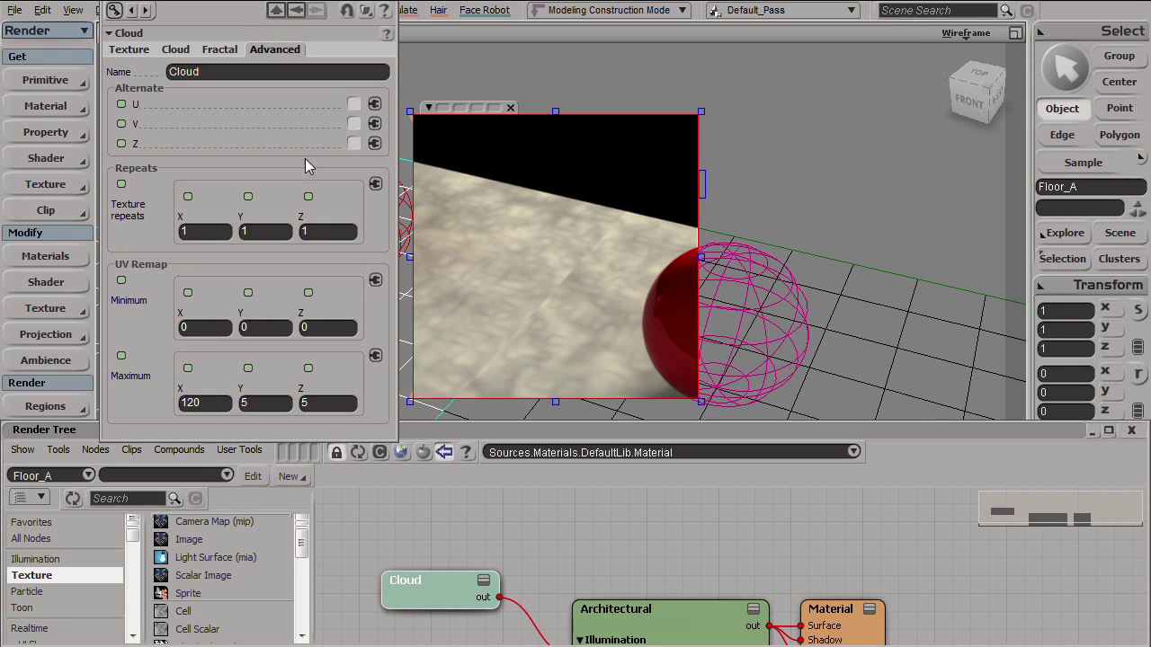
left_click(321, 406)
type(".01")
key("Return")
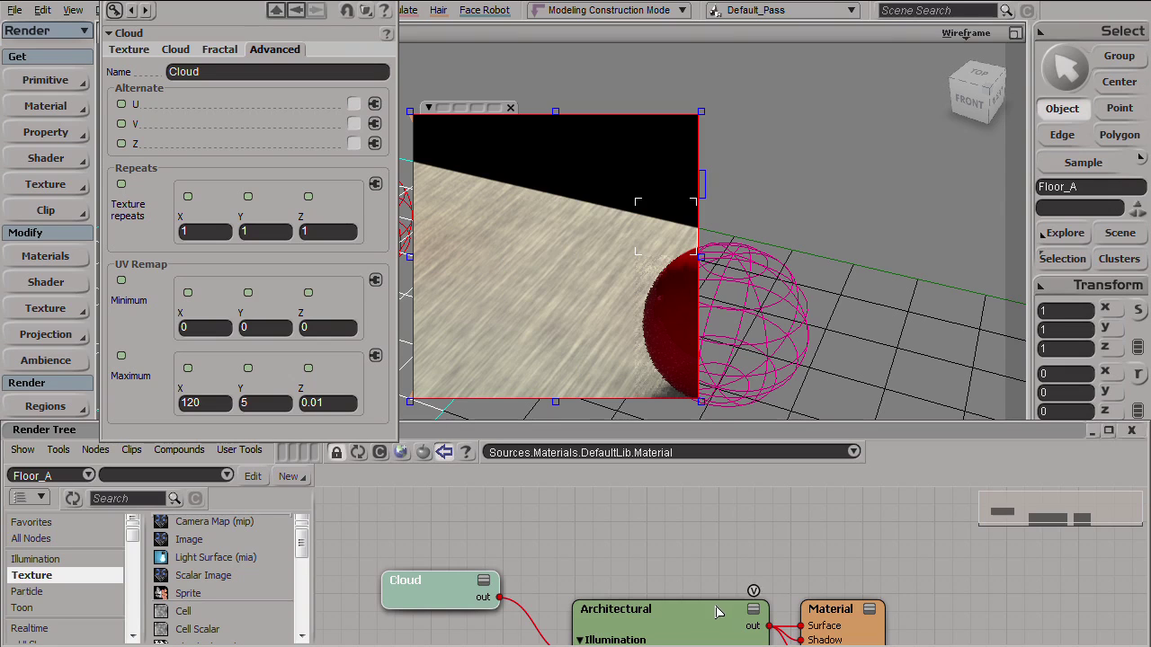
Rewire the Cloud texture from the Architectural diffuse input to refl_color
middle_click_drag(686, 527, 692, 493)
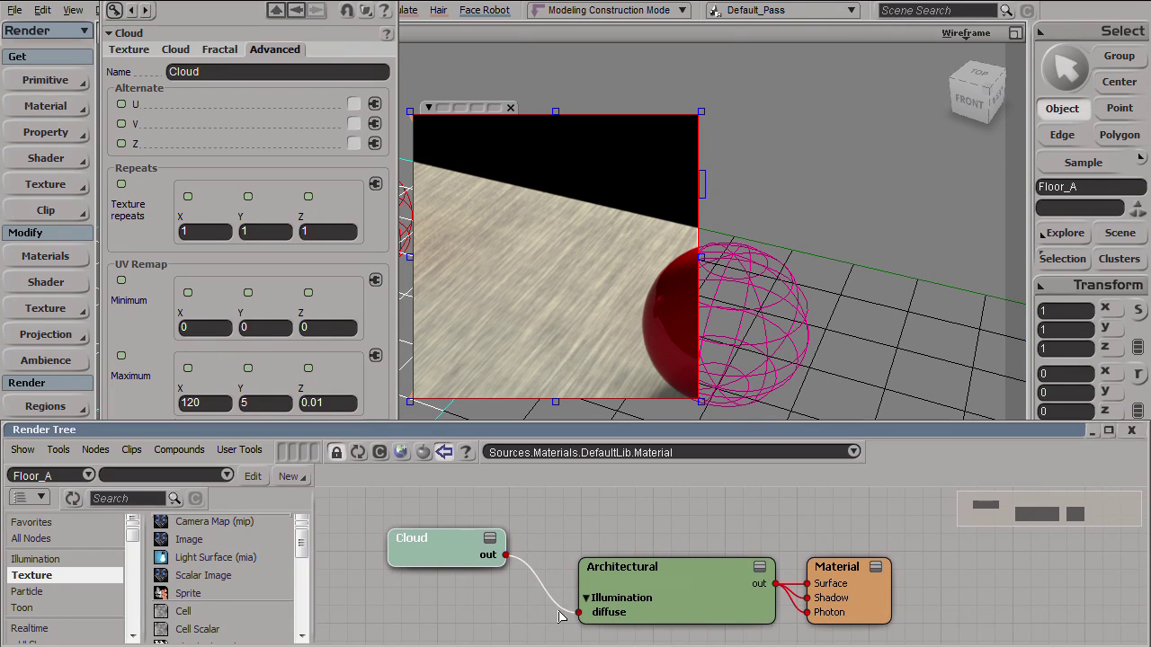
left_click_drag(559, 617, 629, 594)
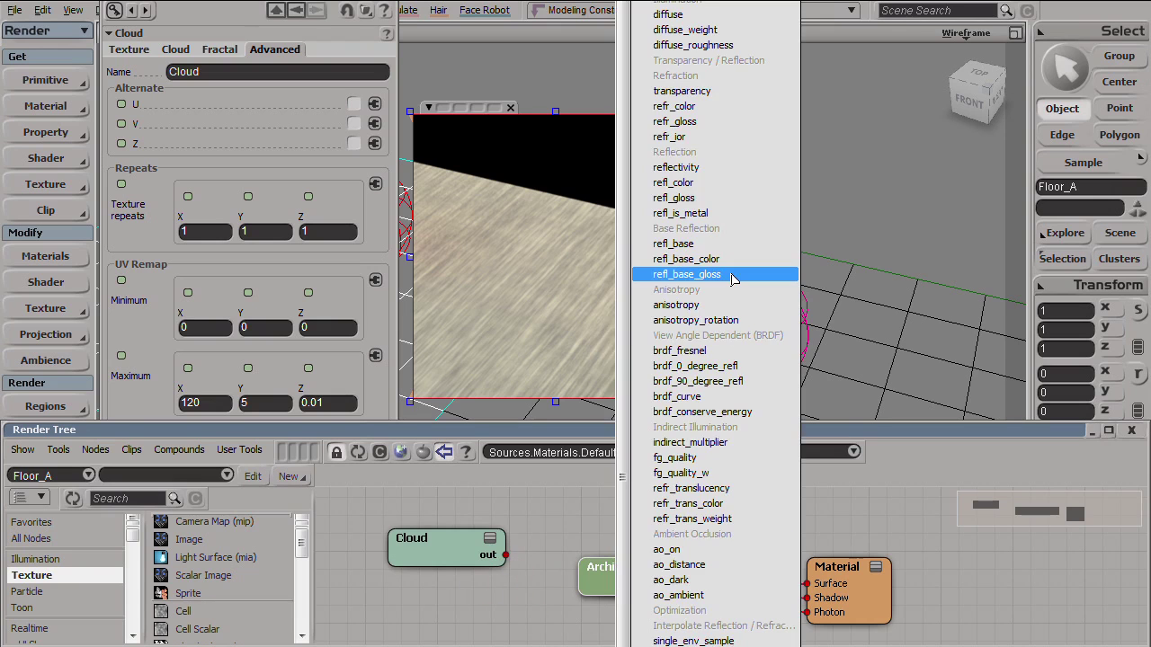
left_click(685, 182)
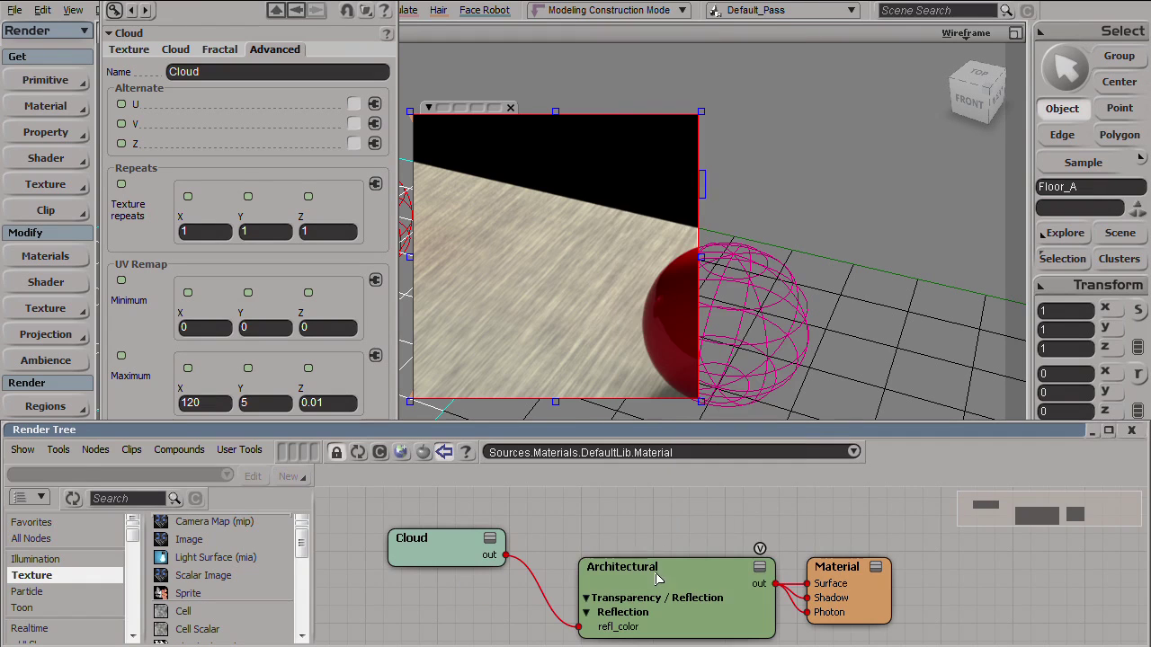
Set the Architectural material's reflectivity to 0.6 on the Transparency / Reflection settings
left_click(221, 50)
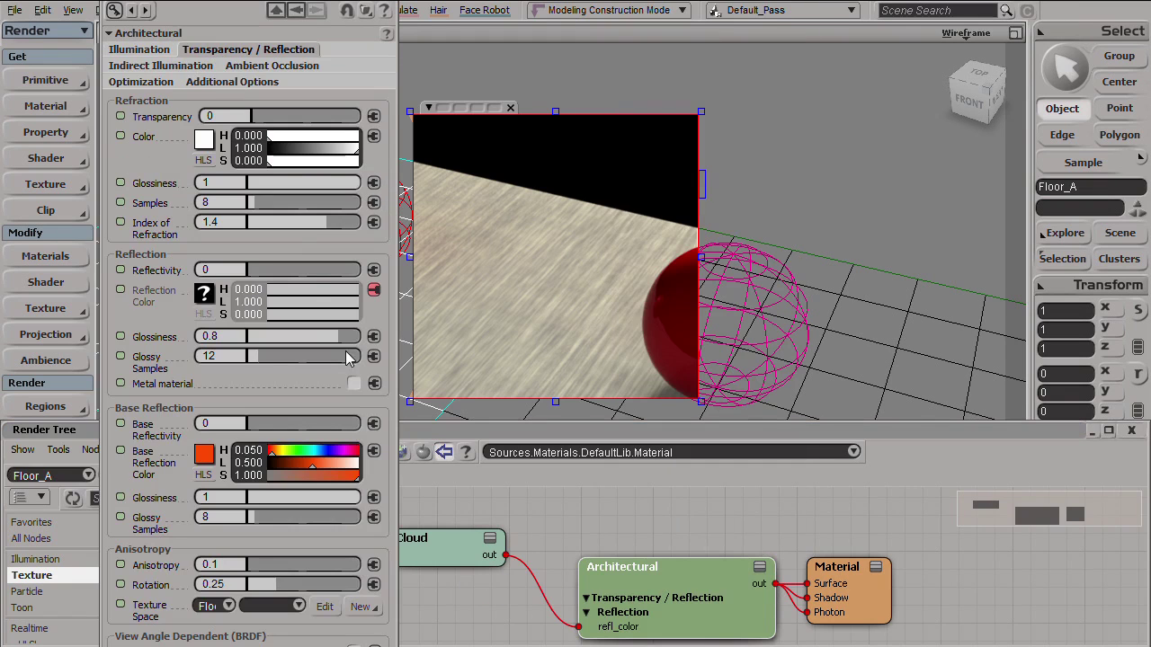
left_click(223, 271)
type("0.6")
key("Return")
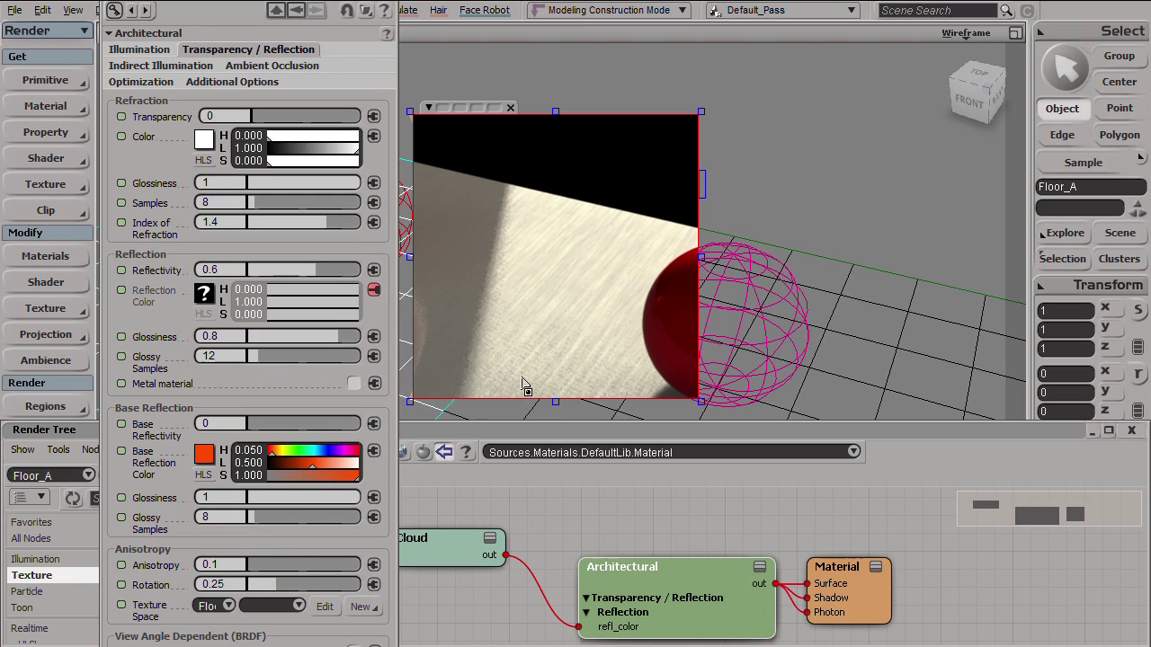
Set anisotropy to 1 with anisotropy rotation 0, then refresh the render region preview
left_click(224, 565)
type("1")
key("Tab")
type("0")
key("Tab")
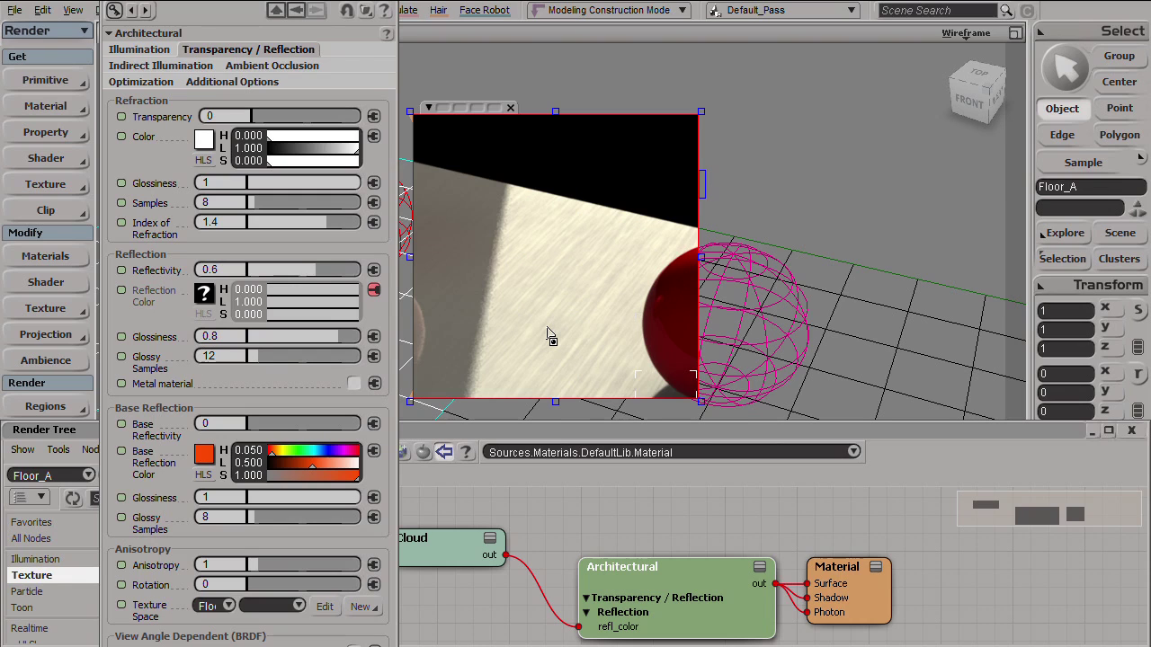
left_click(441, 108)
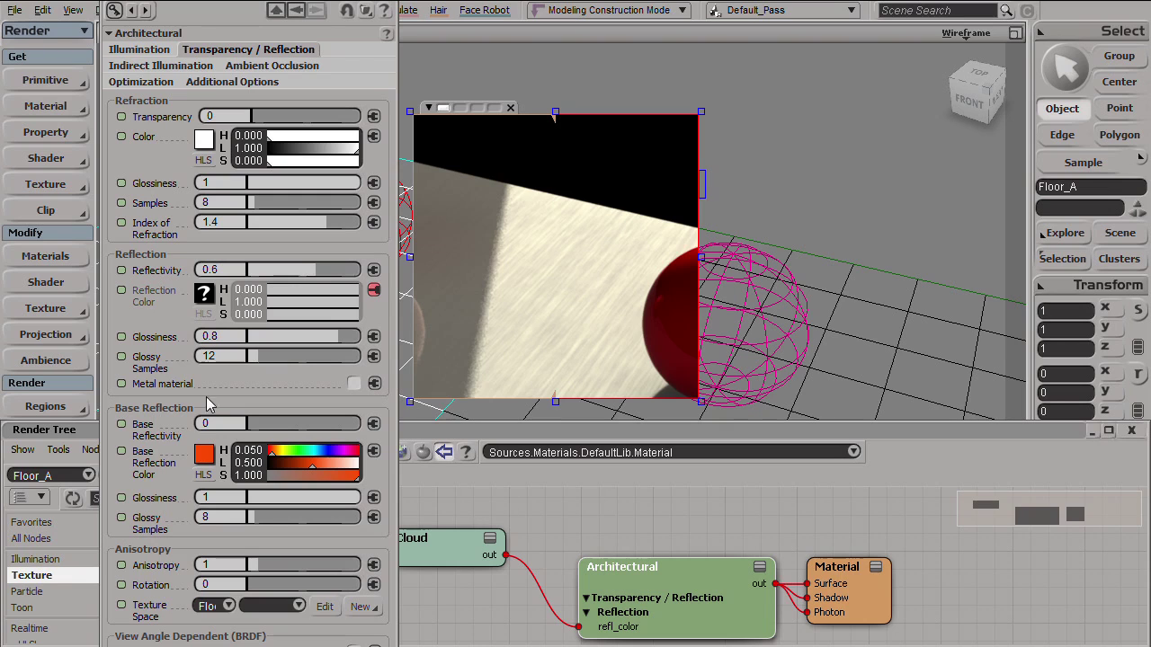
mouse_move(431, 545)
left_click(540, 588)
Move the Cloud texture's link off refl_color onto the Architectural refl_gloss input
left_click_drag(541, 589, 593, 620)
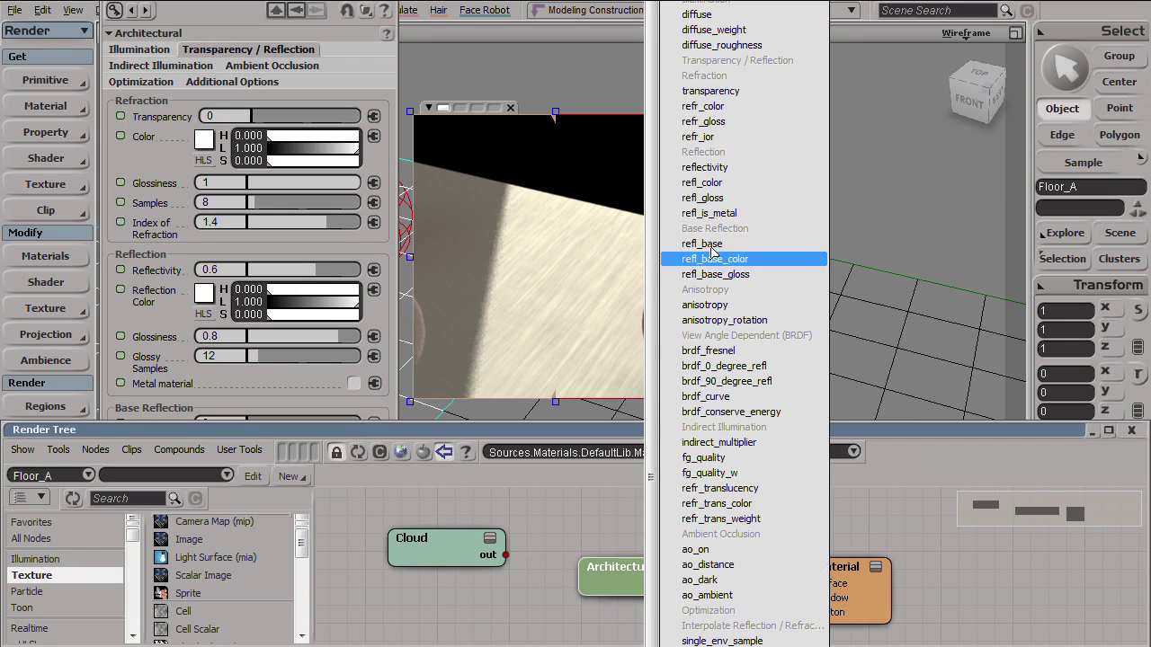
left_click(721, 198)
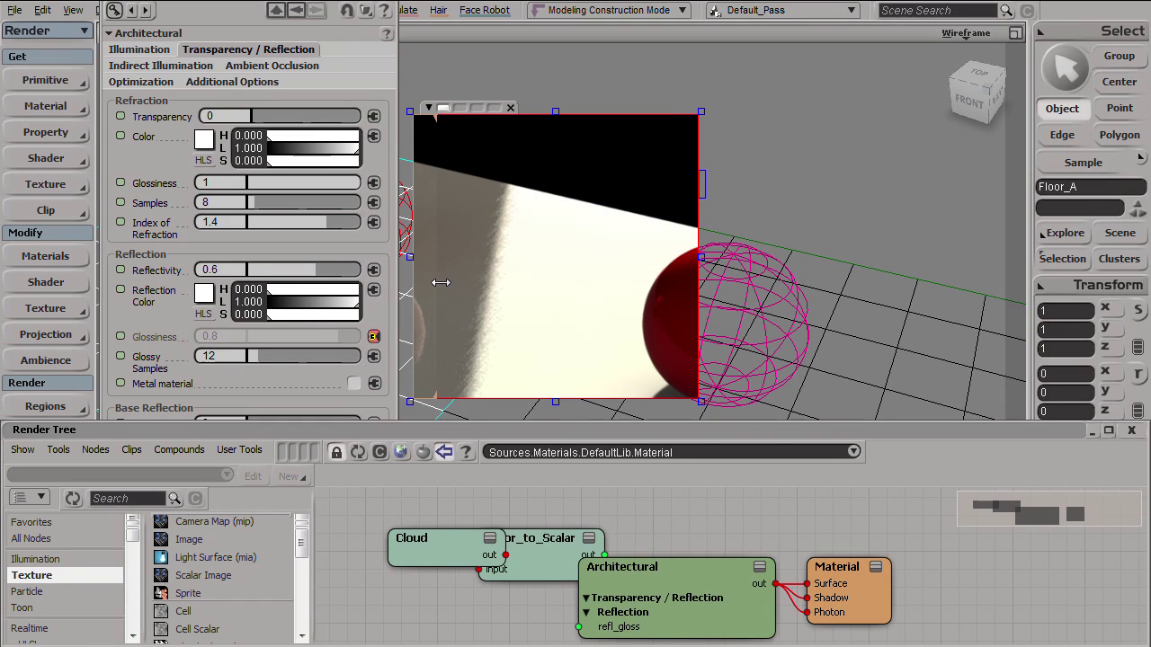
Change the reflection Glossy Samples value from 12 to 16
left_click(209, 356)
type("16")
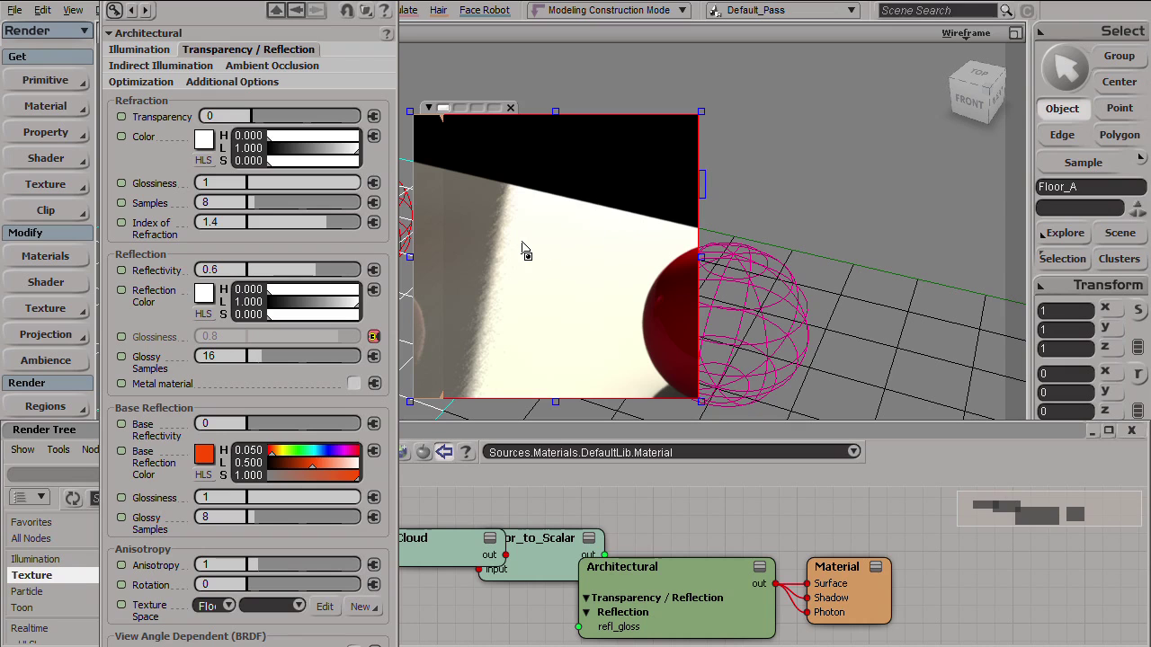